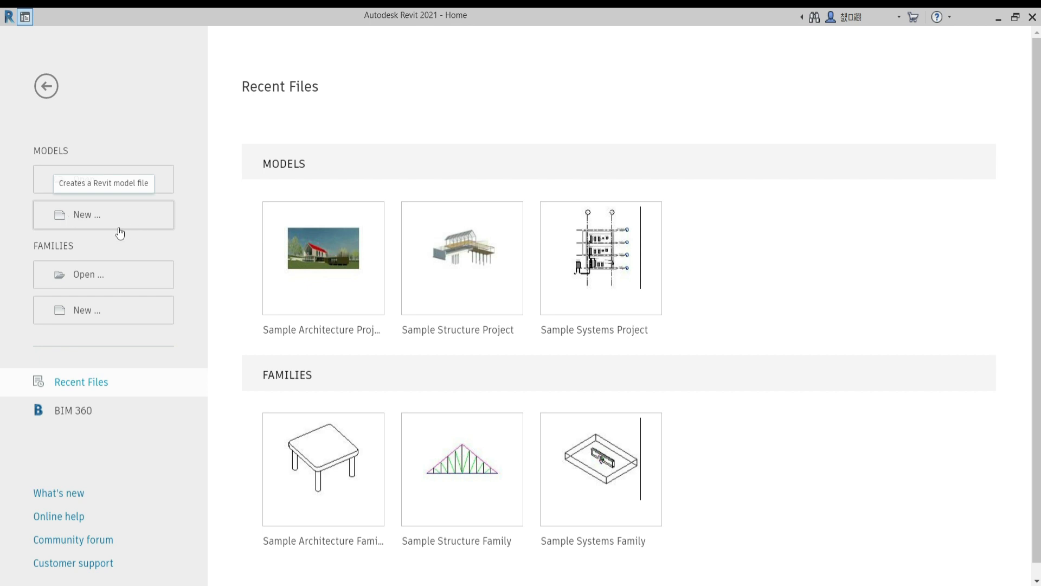
pyautogui.click(71, 225)
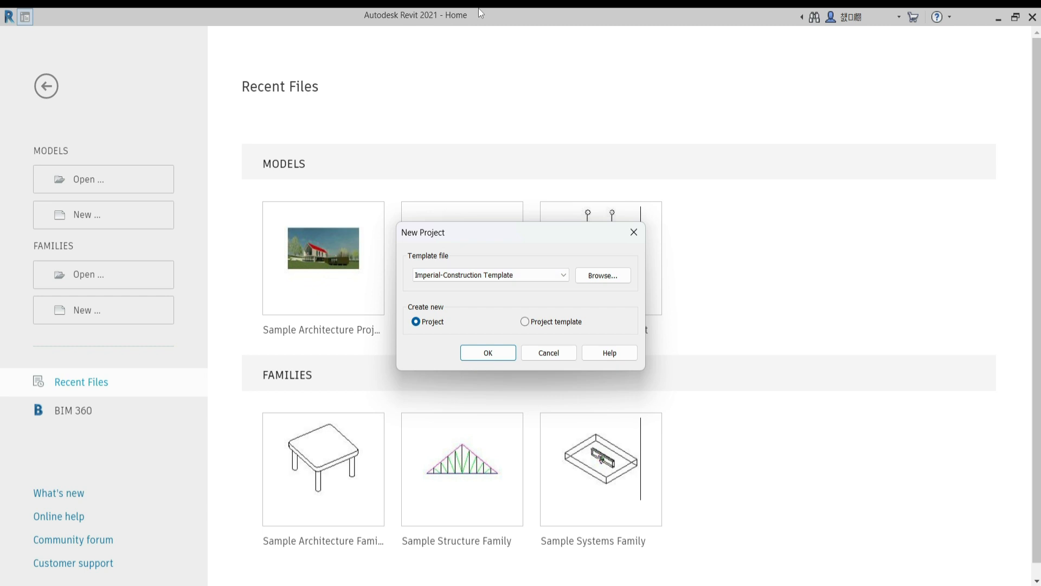
pyautogui.click(568, 274)
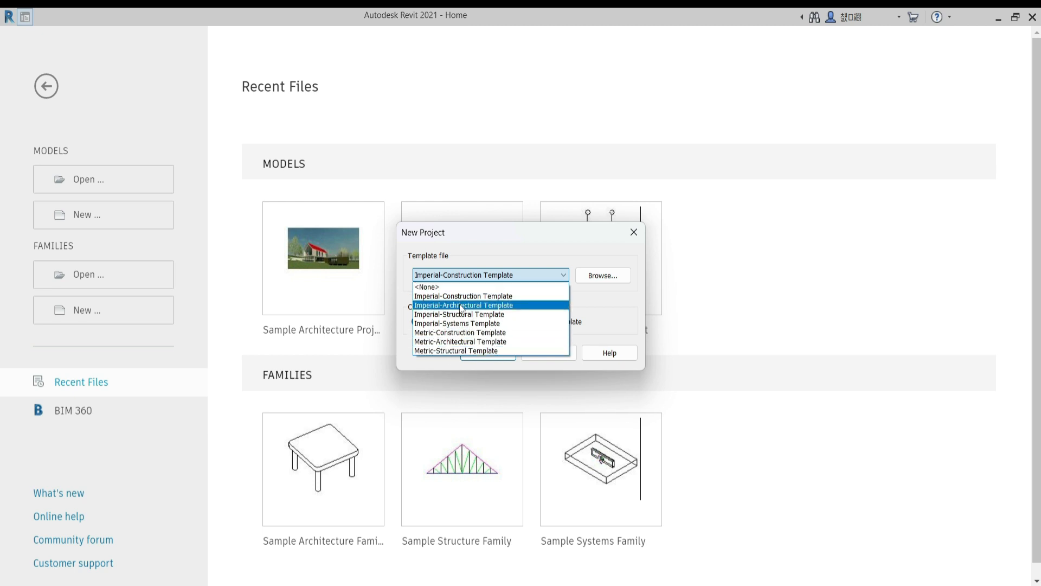
pyautogui.click(617, 276)
pyautogui.click(616, 275)
pyautogui.click(483, 163)
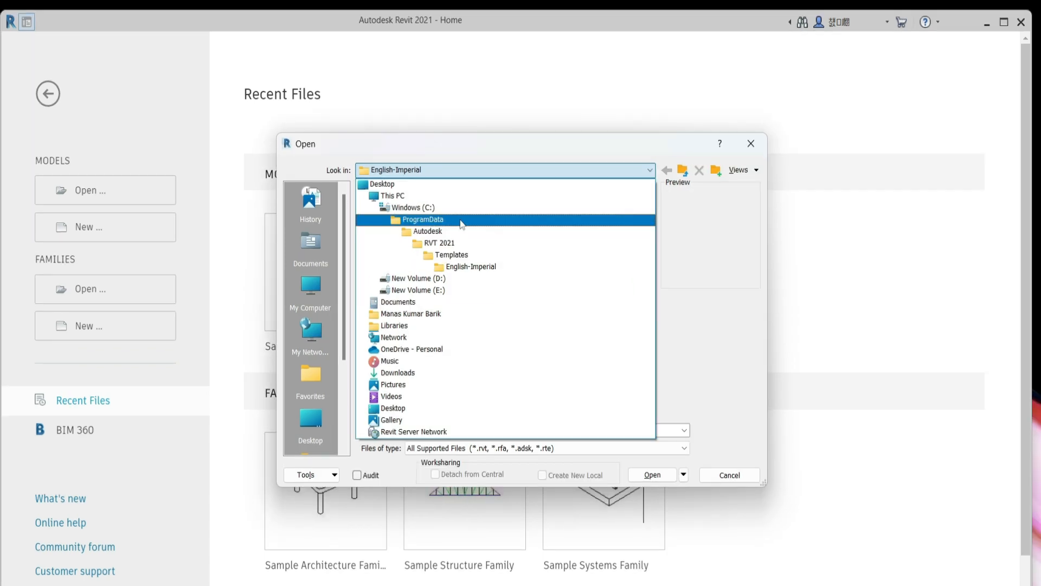
pyautogui.click(423, 207)
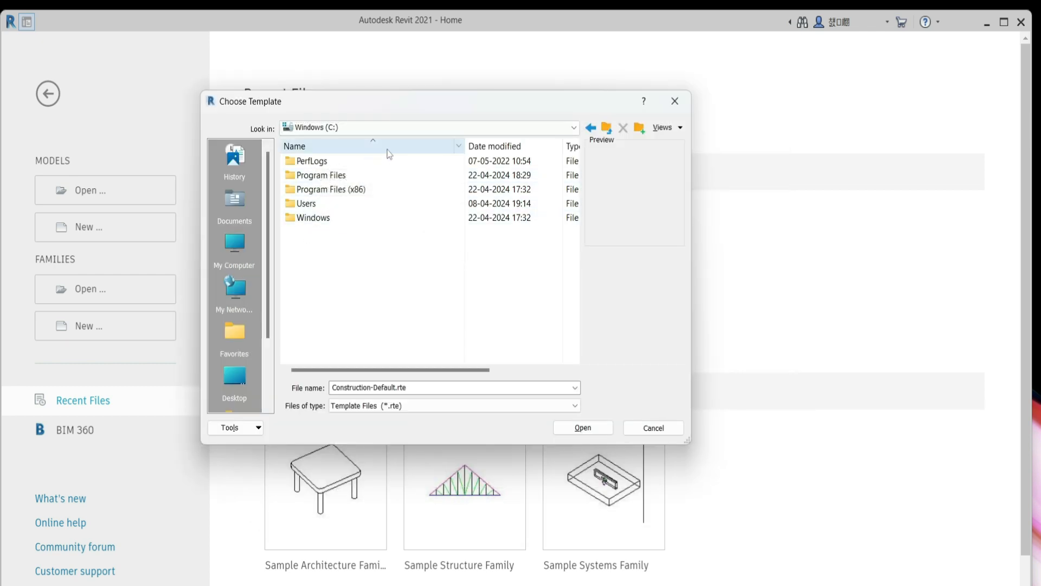
pyautogui.click(654, 428)
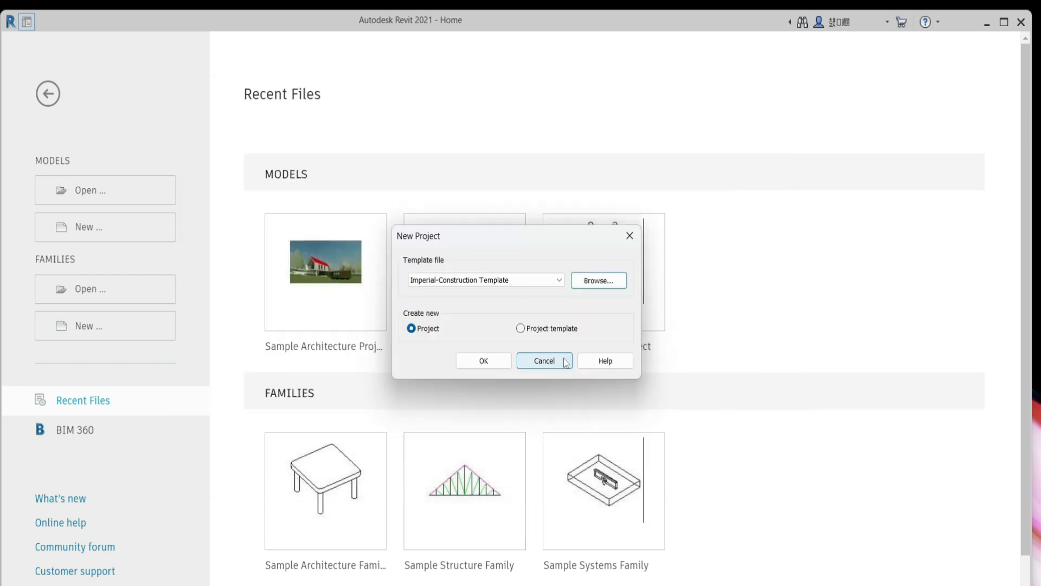
pyautogui.click(558, 360)
# - Switch to File Explorer, turn on the display of hidden items for This PC, and return to Revit
pyautogui.click(987, 22)
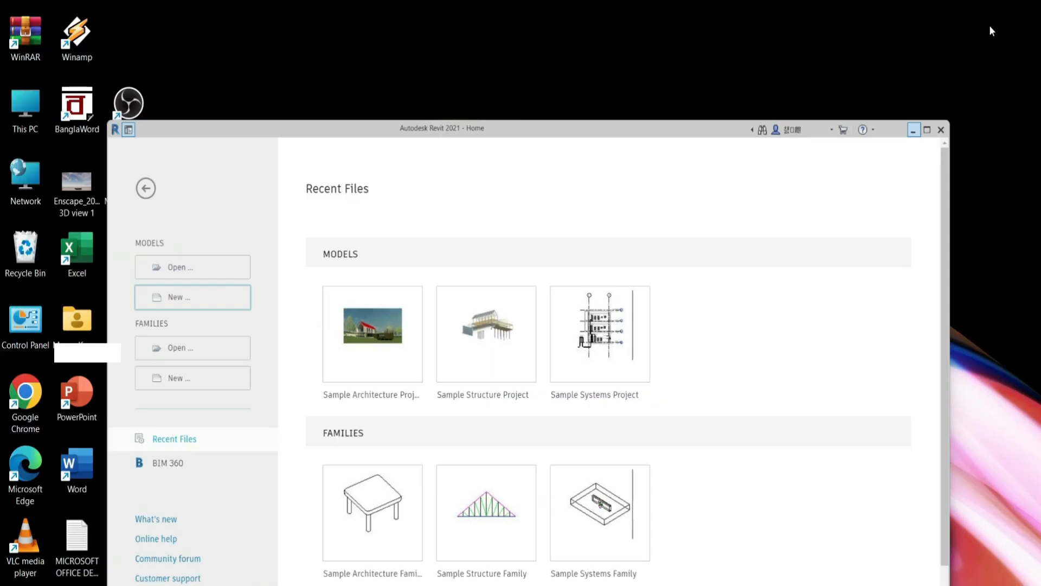
pyautogui.doubleClick(25, 109)
pyautogui.click(374, 103)
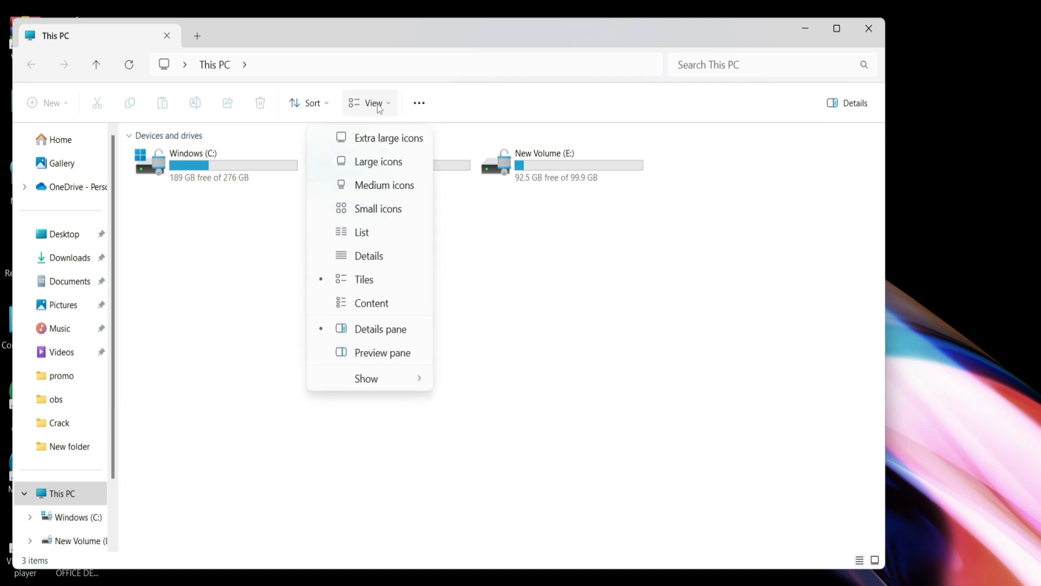
pyautogui.moveTo(377, 380)
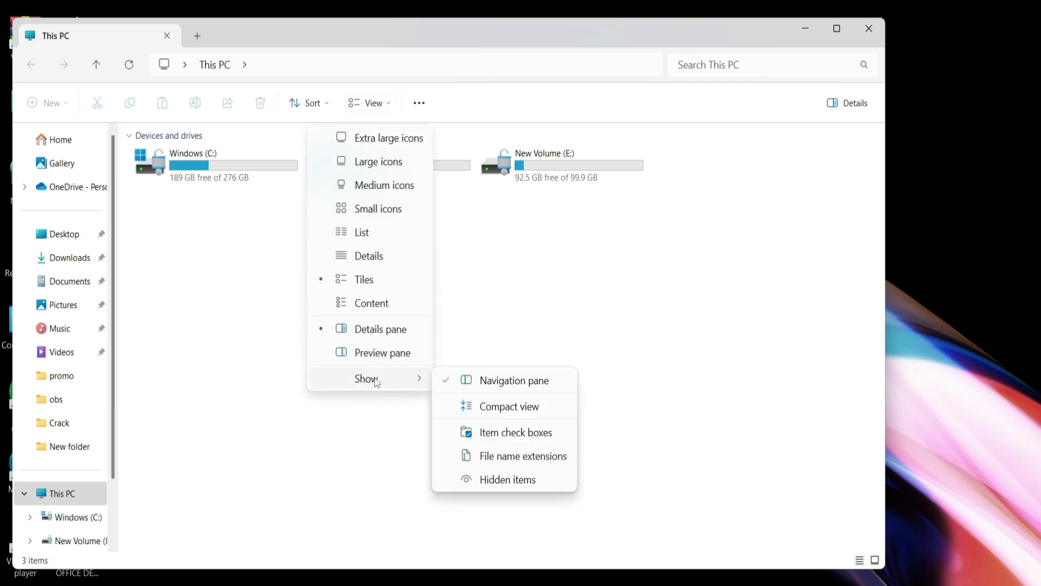
pyautogui.click(458, 482)
pyautogui.moveTo(687, 580)
pyautogui.click(668, 550)
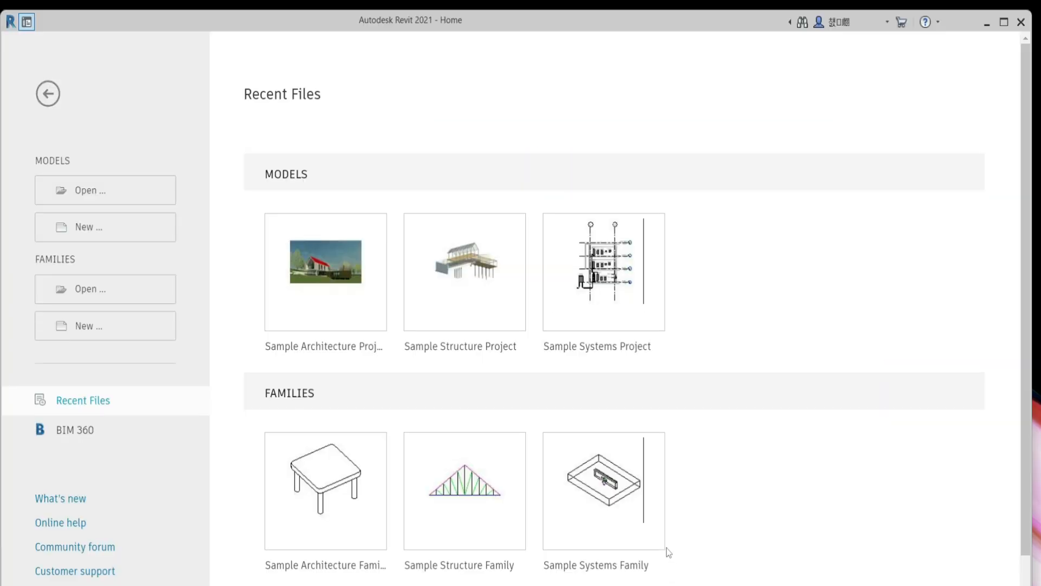
# - Start a new project and browse the template files in C: under ProgramData, Autodesk, RVT 2021, Templates, English without loading one
pyautogui.click(105, 227)
pyautogui.click(603, 281)
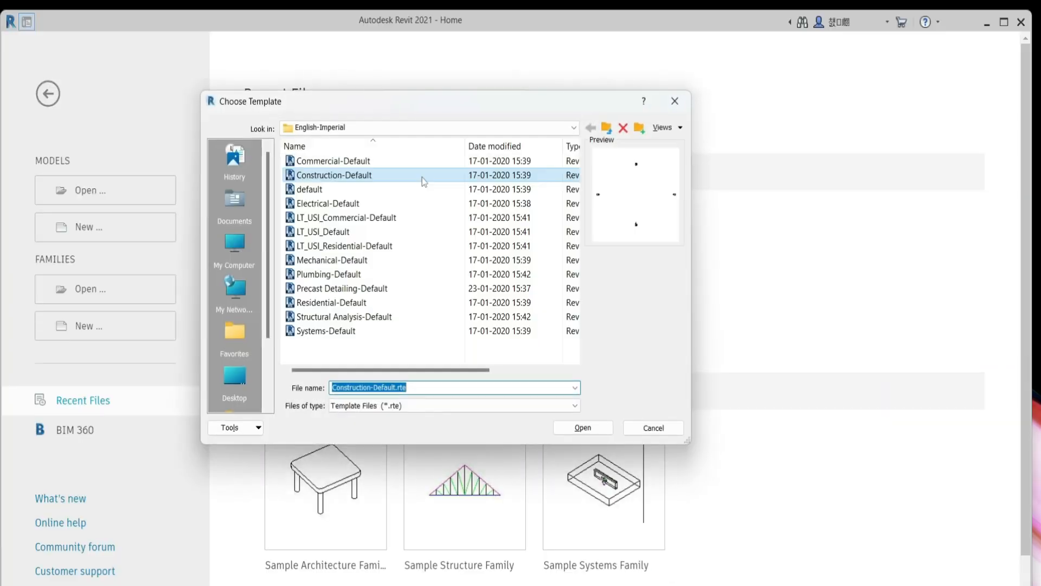
pyautogui.click(429, 128)
pyautogui.click(366, 170)
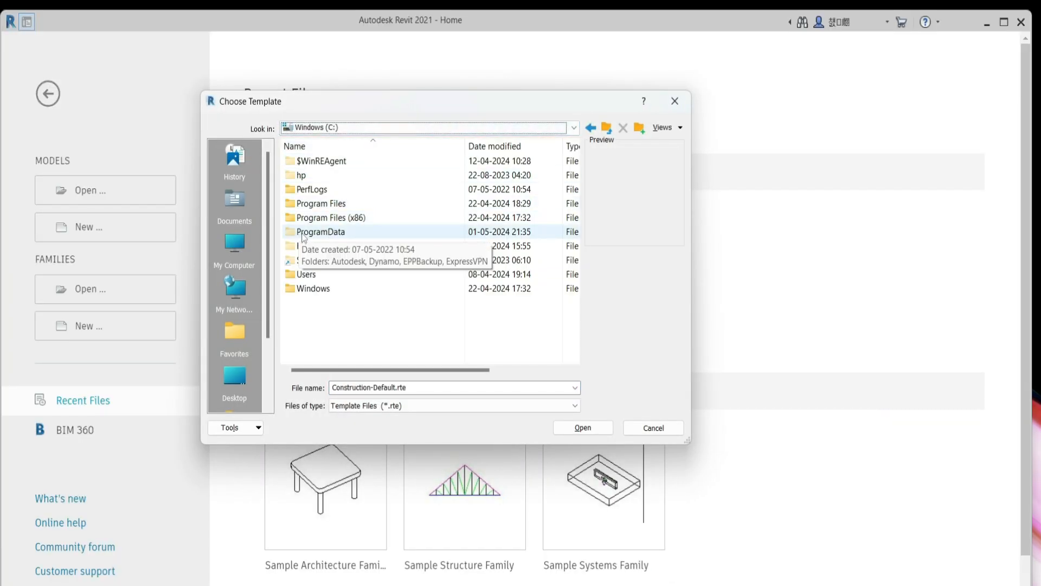
pyautogui.doubleClick(303, 237)
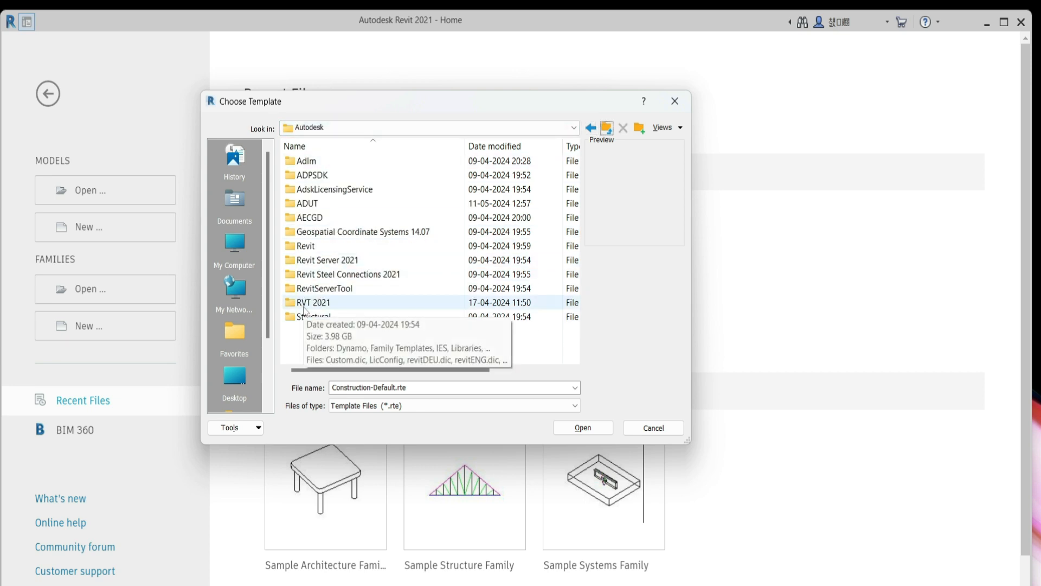
pyautogui.doubleClick(305, 303)
pyautogui.doubleClick(315, 245)
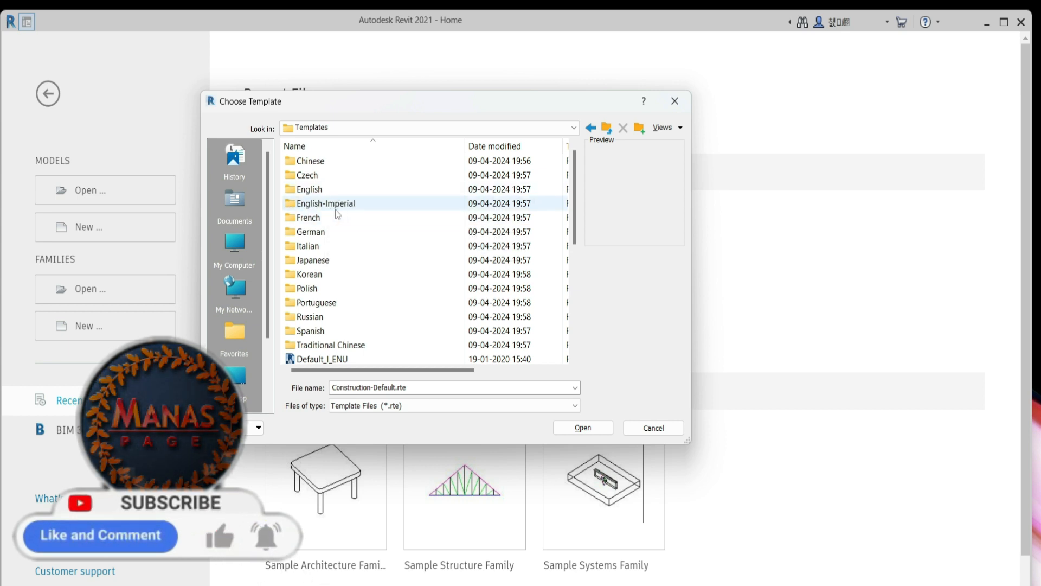
pyautogui.doubleClick(309, 188)
pyautogui.click(334, 274)
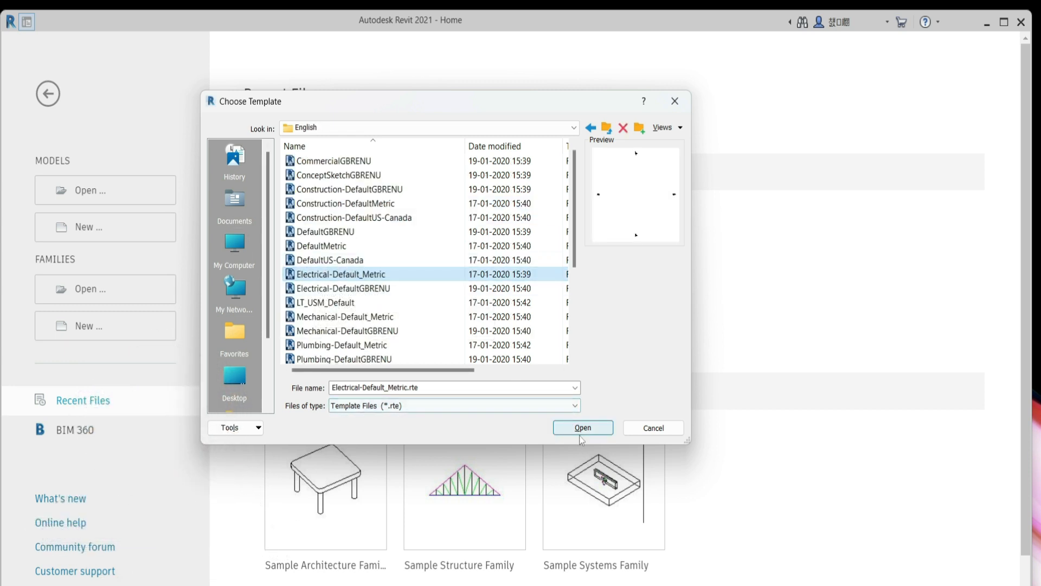
pyautogui.click(654, 428)
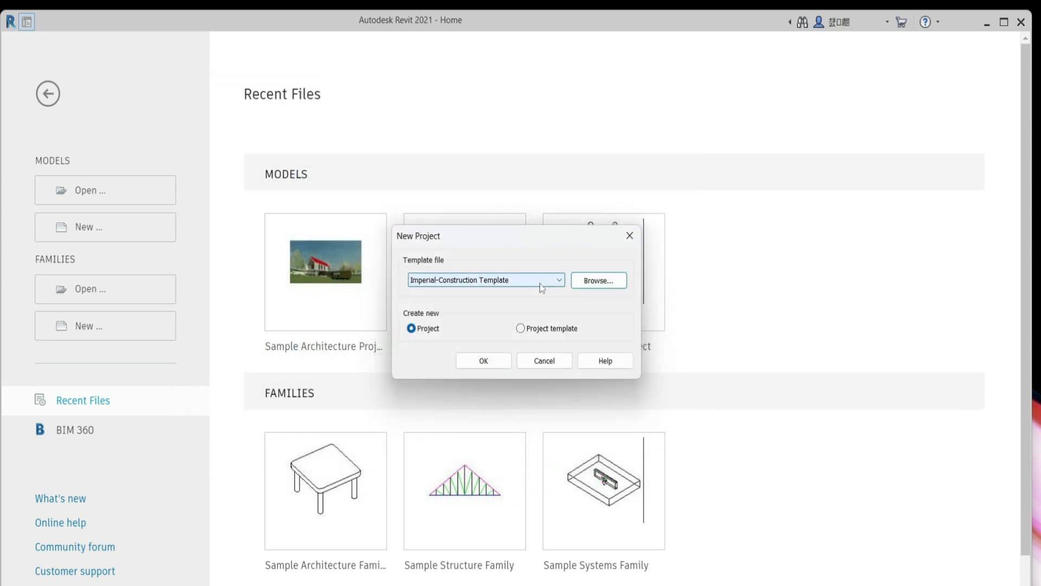
# - Create the new project from the Imperial-Architectural Template
pyautogui.click(539, 283)
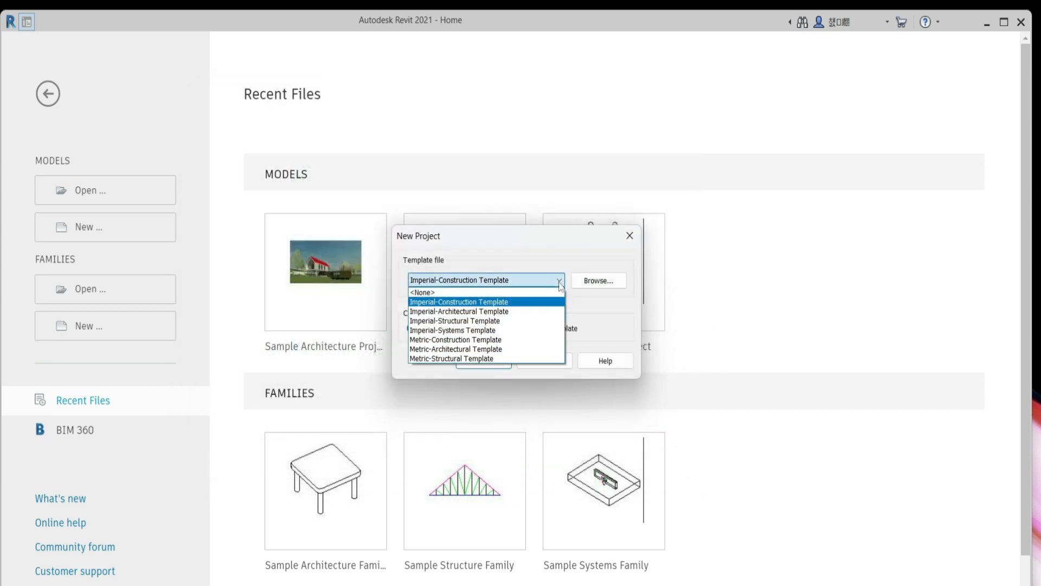
pyautogui.click(475, 314)
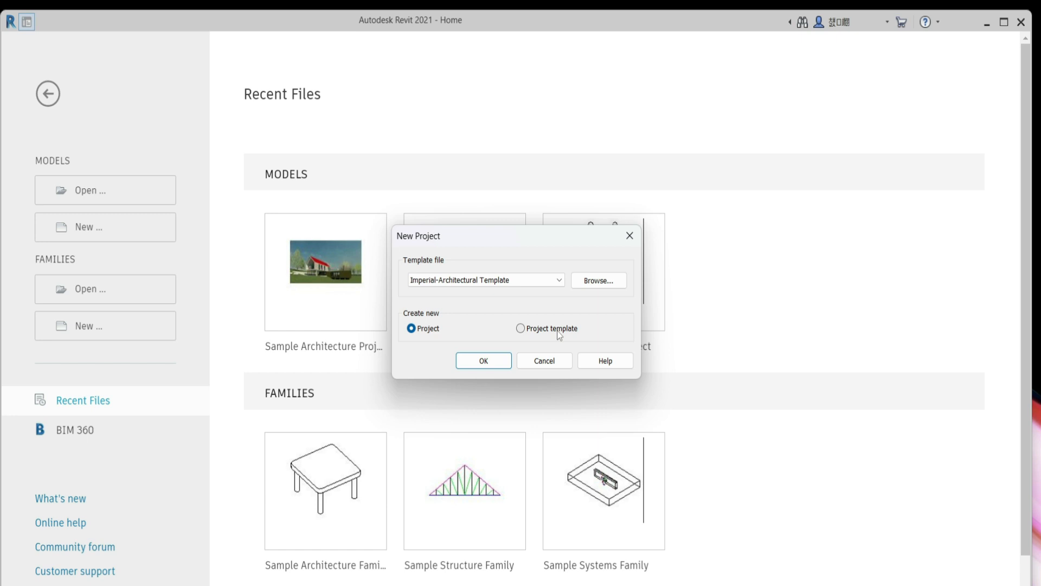
pyautogui.click(486, 362)
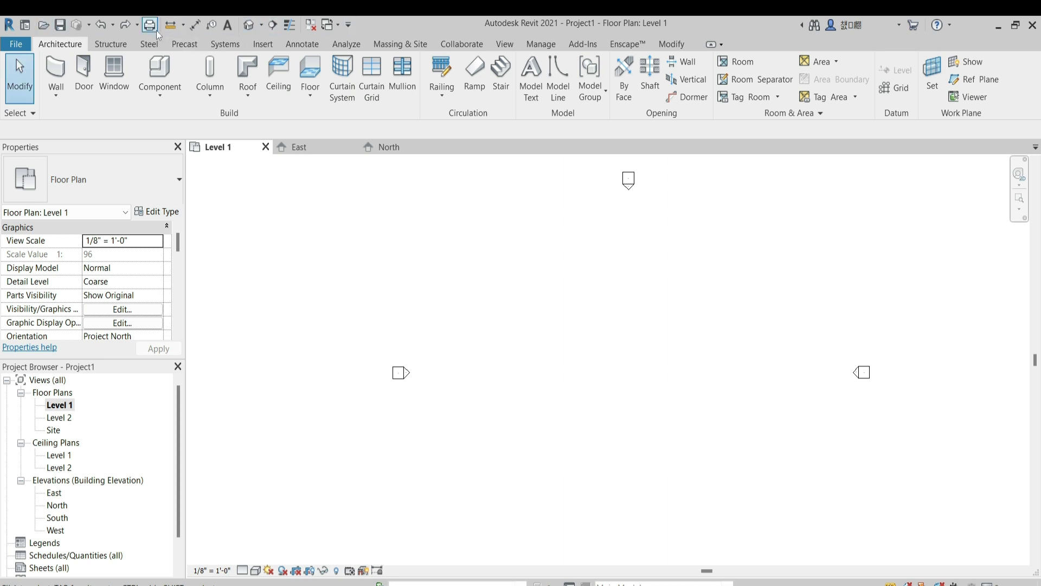
# - Remove the Open command from the Quick Access Toolbar and add it back
pyautogui.click(348, 24)
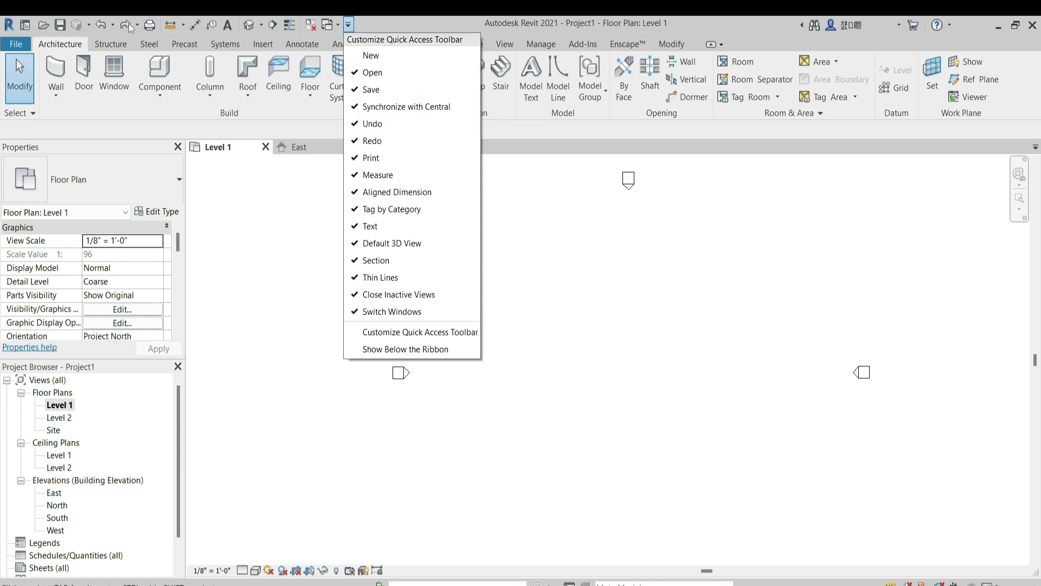
pyautogui.click(357, 73)
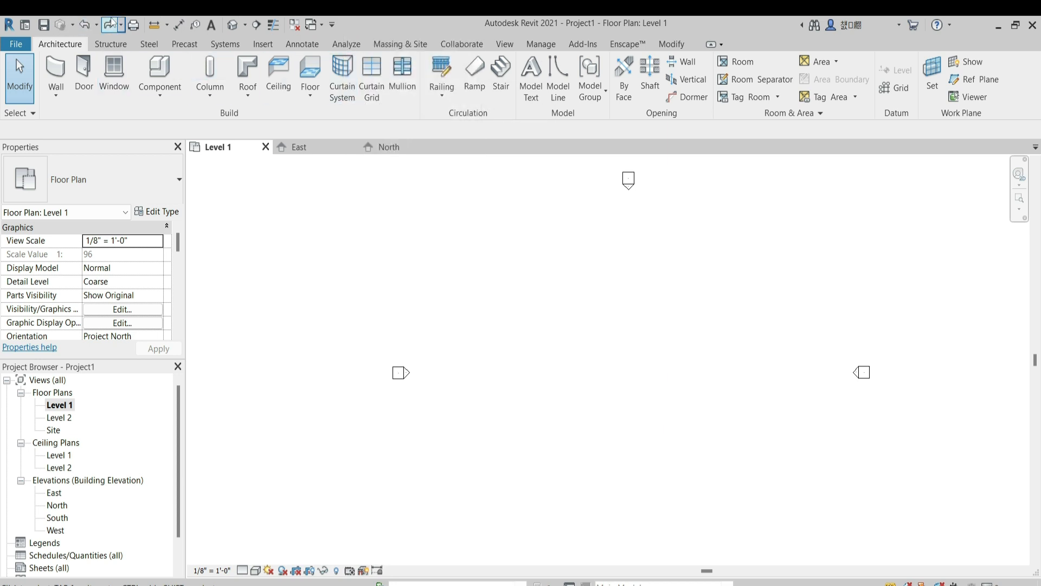
pyautogui.click(332, 25)
pyautogui.click(339, 73)
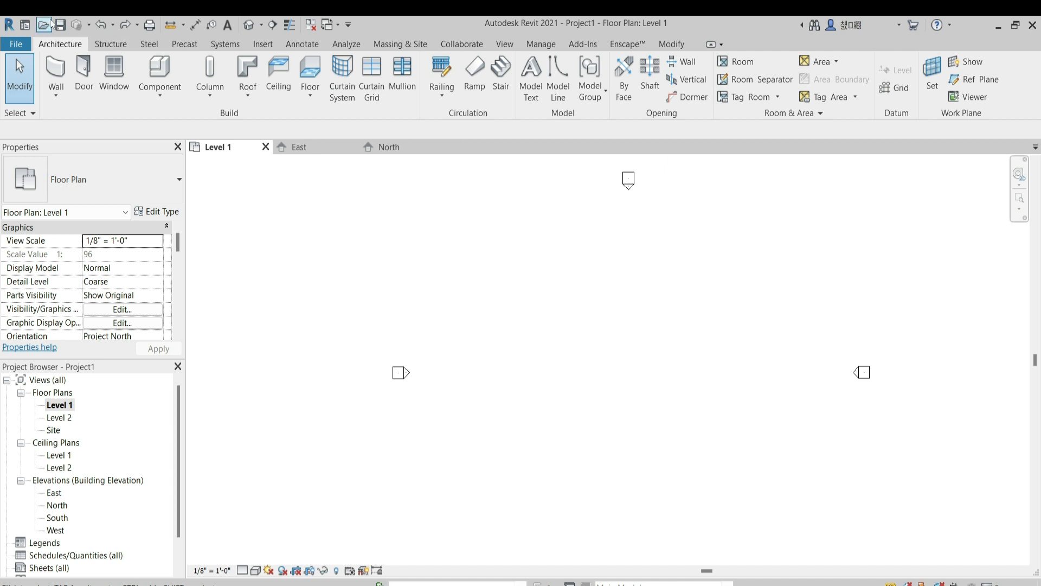
# - Examine the available architecture, structure, steel and modify tools
pyautogui.click(149, 44)
pyautogui.click(61, 46)
pyautogui.click(125, 45)
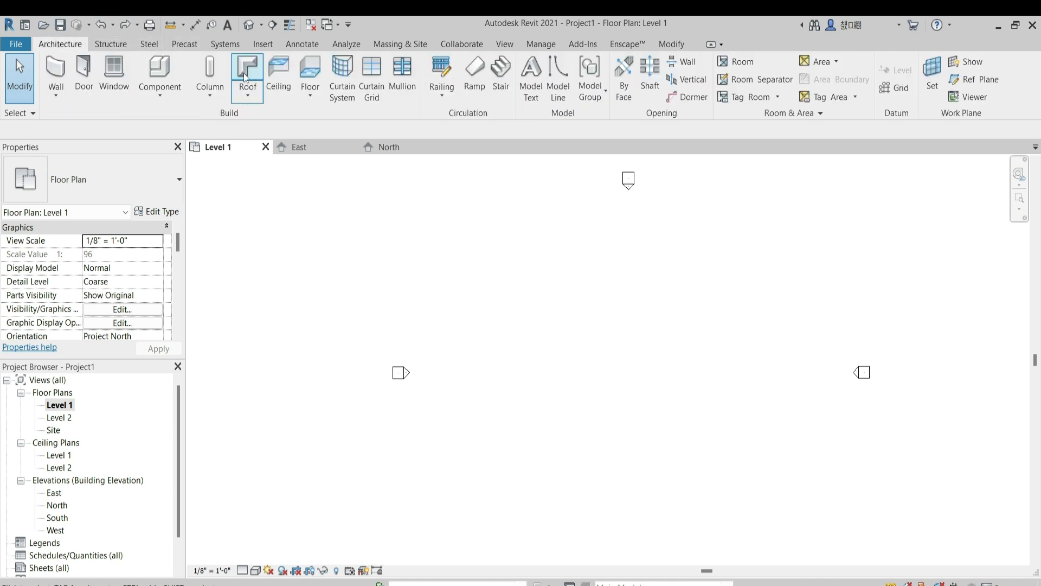
pyautogui.click(110, 44)
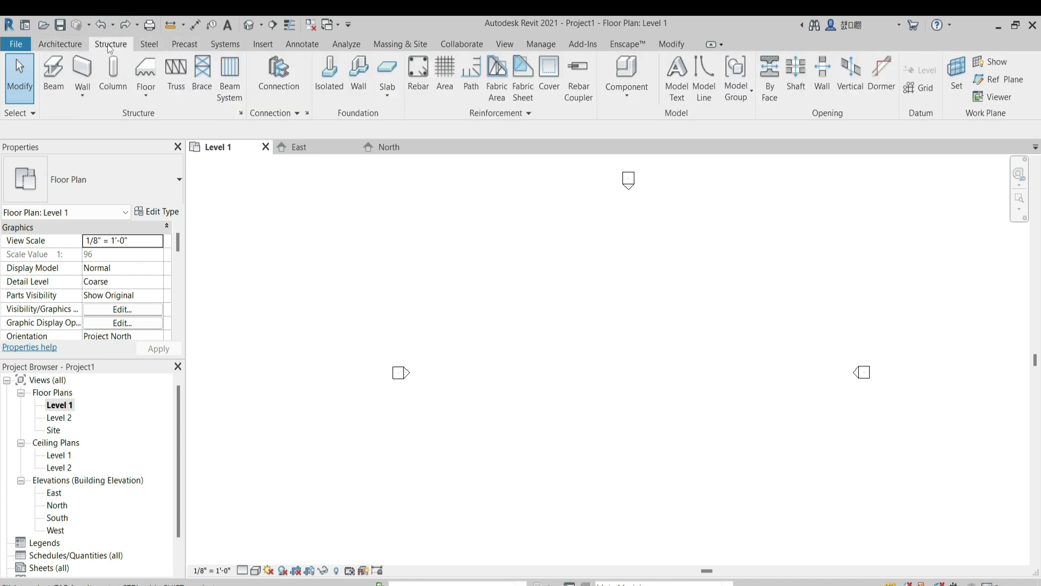
pyautogui.click(149, 44)
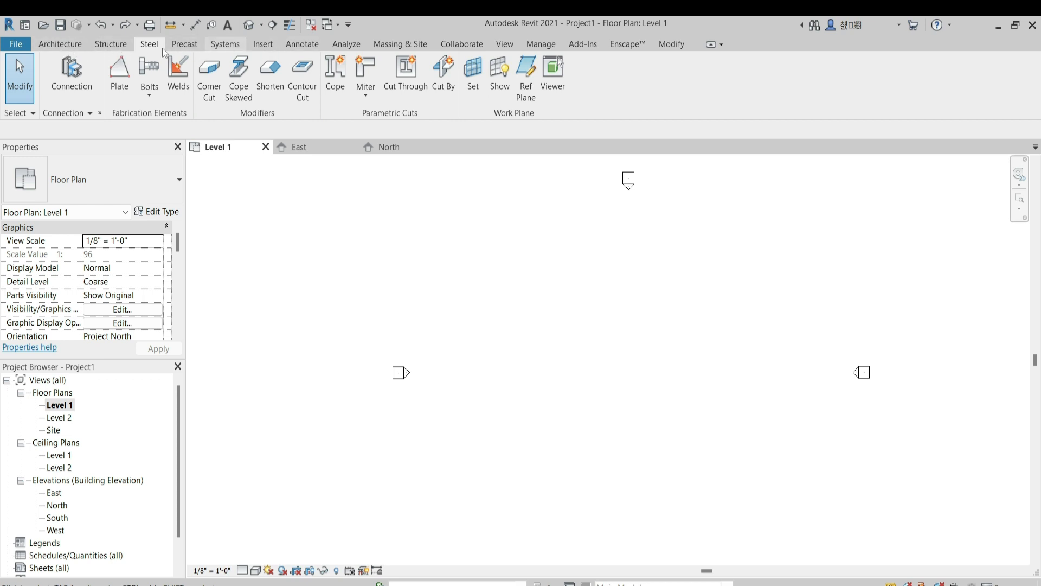
pyautogui.click(111, 44)
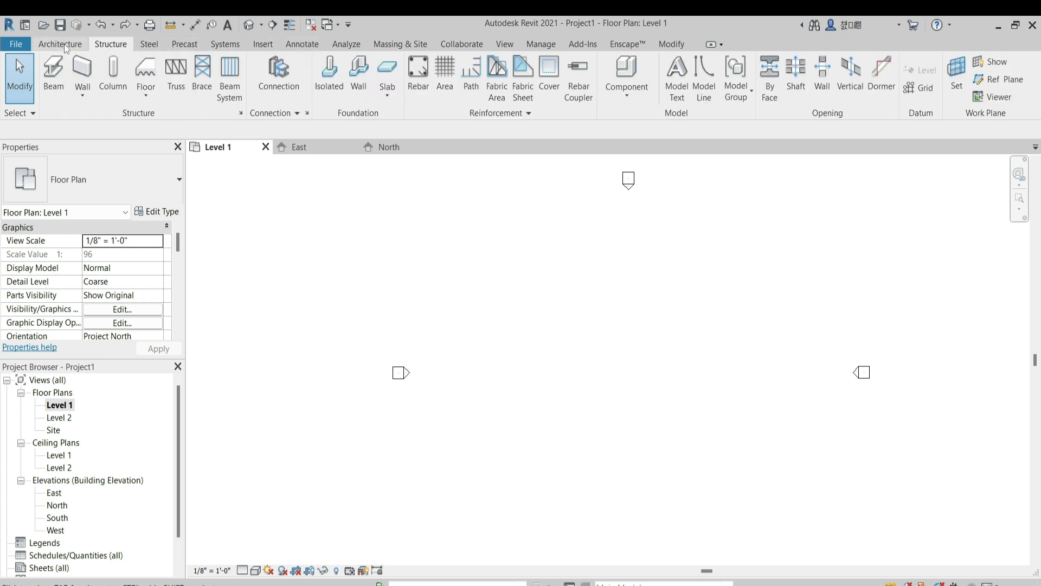
pyautogui.click(64, 44)
pyautogui.press('d')
pyautogui.press('r')
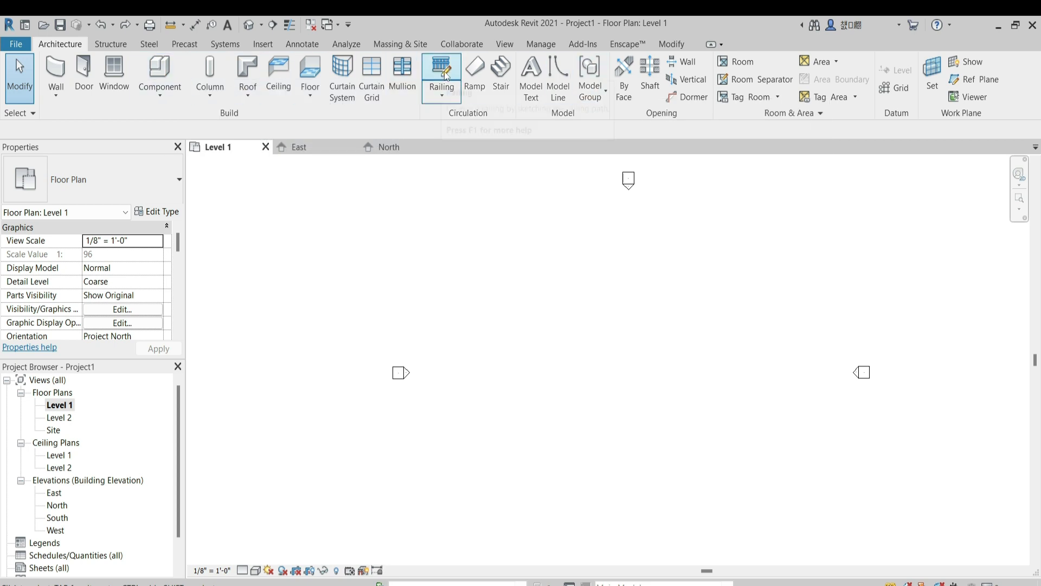
pyautogui.click(671, 44)
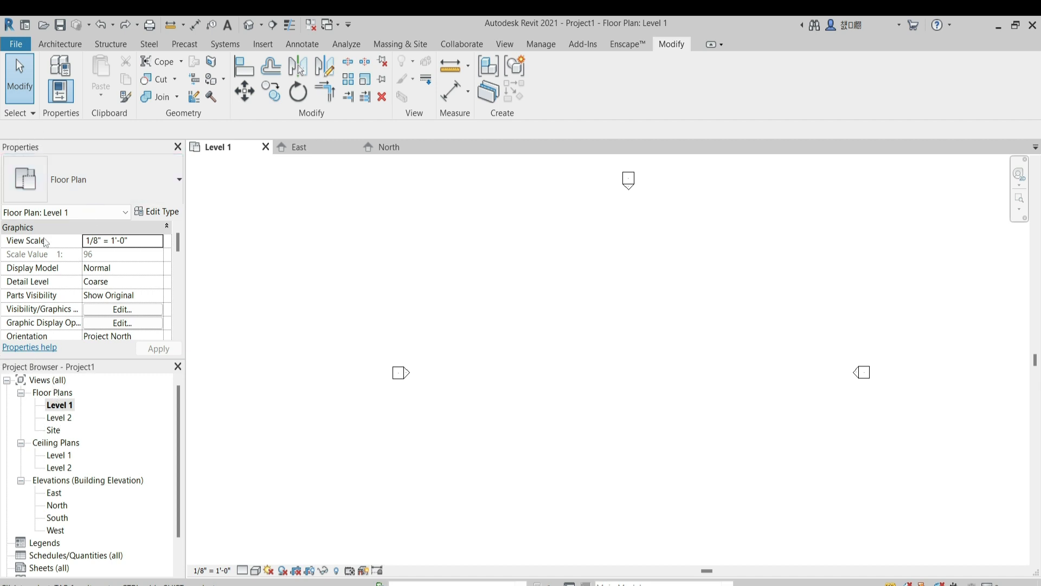
pyautogui.click(111, 44)
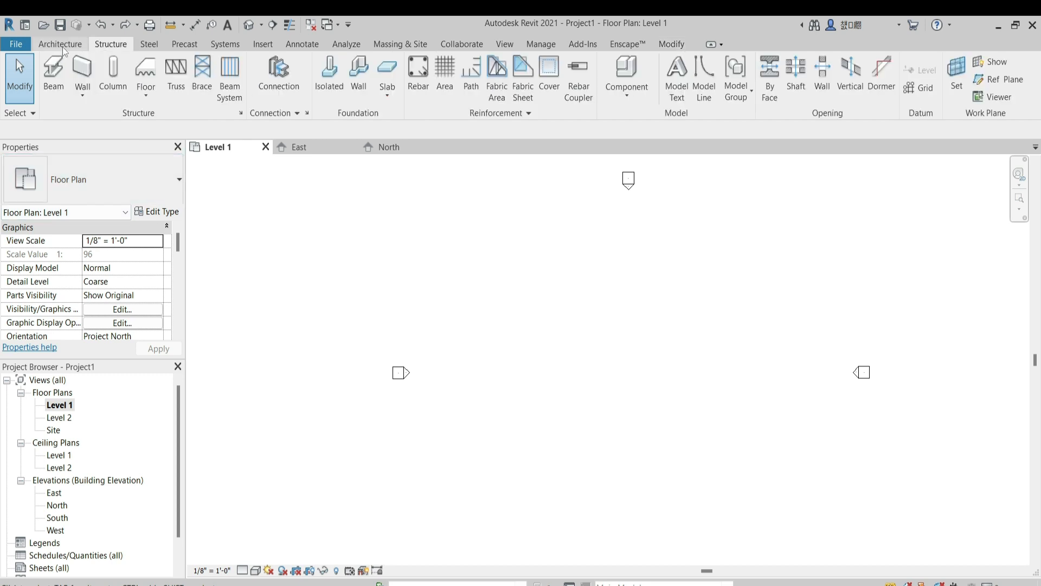
pyautogui.click(57, 45)
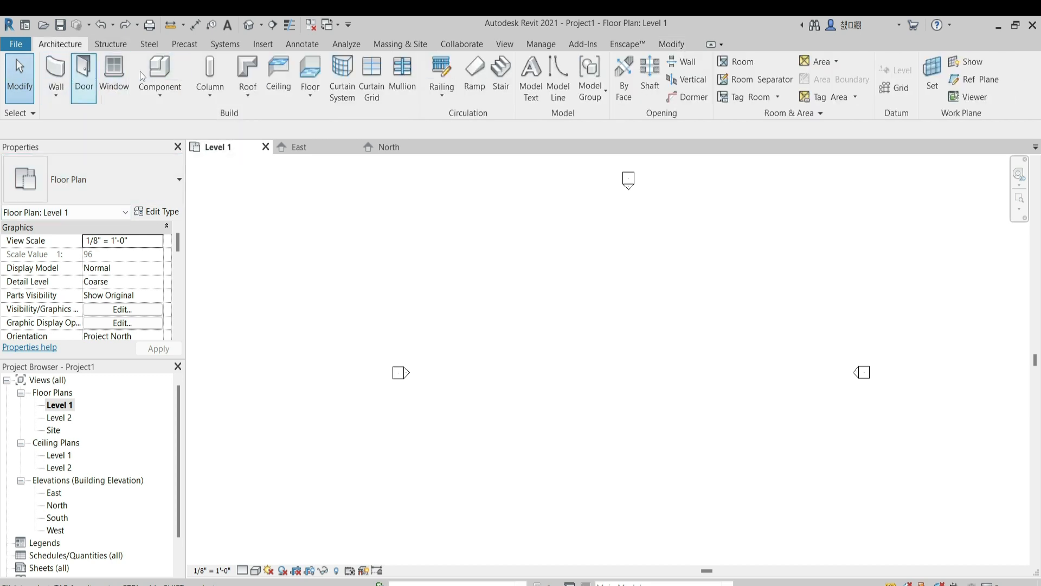
# - Draw a straight horizontal Generic - 8" wall with 20' unconnected height between the west and east elevation markers on Level 1, and open the North elevation
pyautogui.press('w')
pyautogui.press('a')
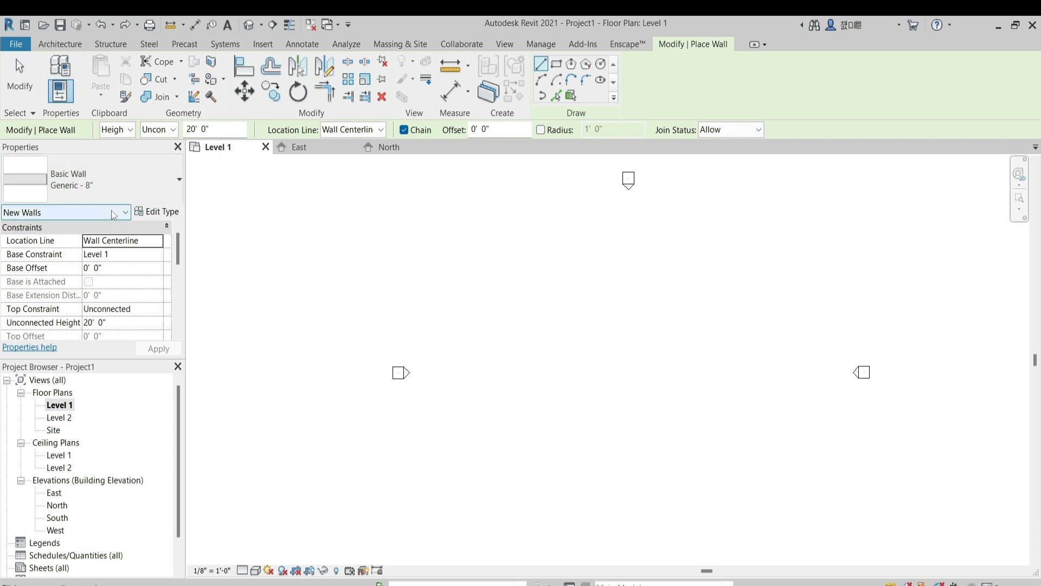
pyautogui.click(133, 199)
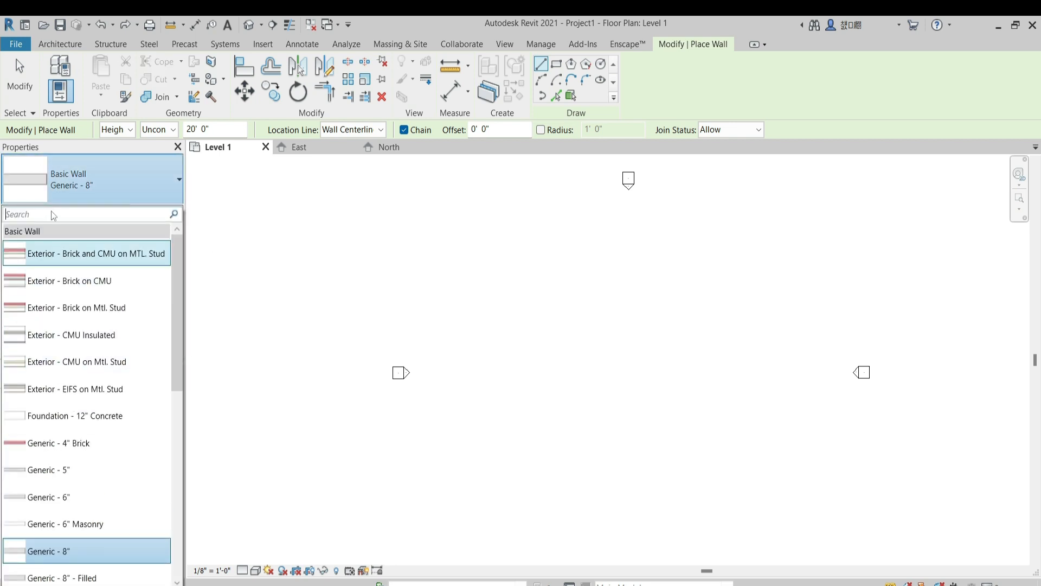
pyautogui.click(128, 109)
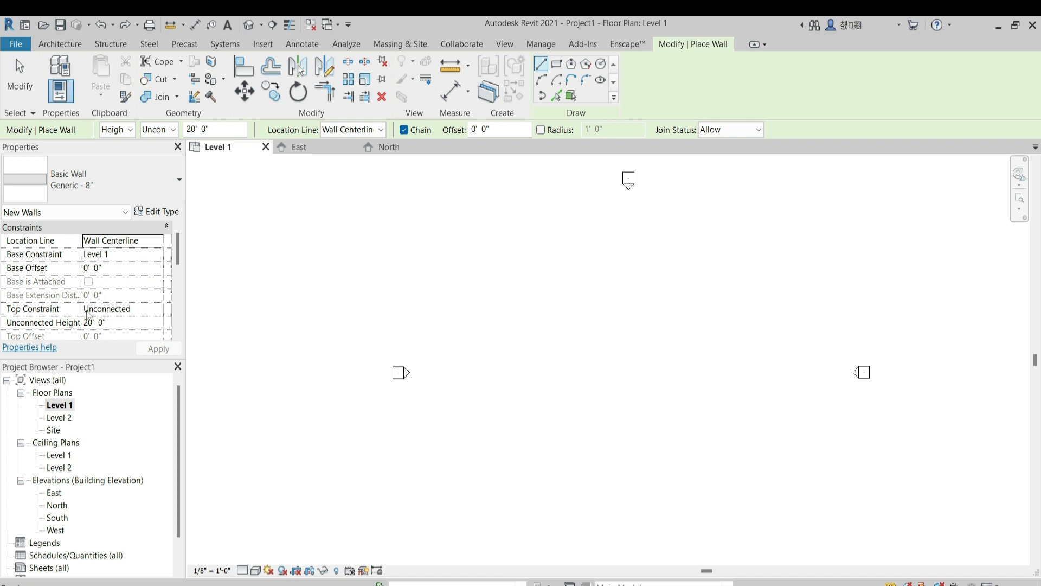
pyautogui.click(504, 357)
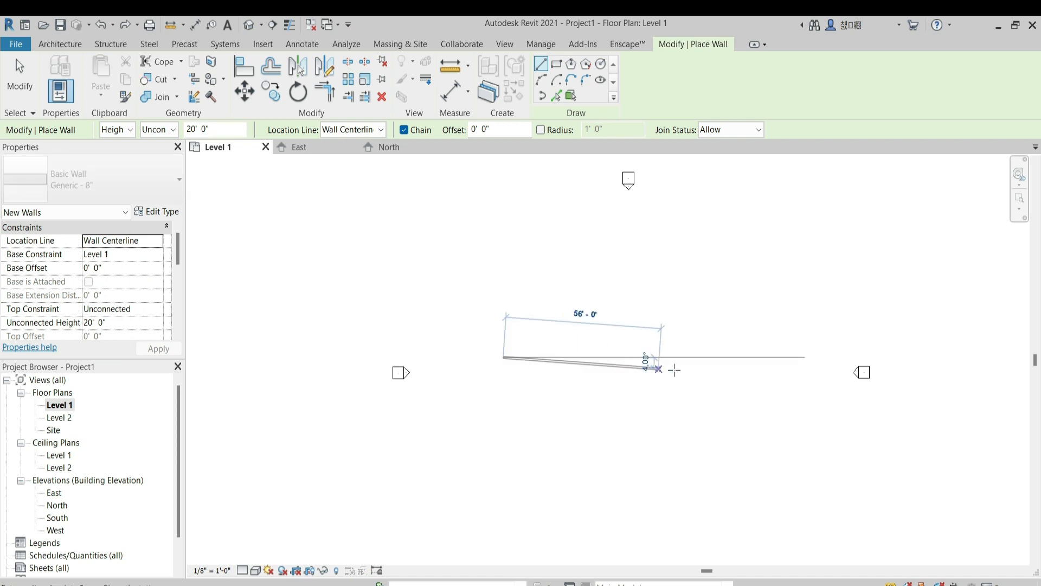
pyautogui.click(802, 357)
pyautogui.press('Escape')
pyautogui.press('Escape')
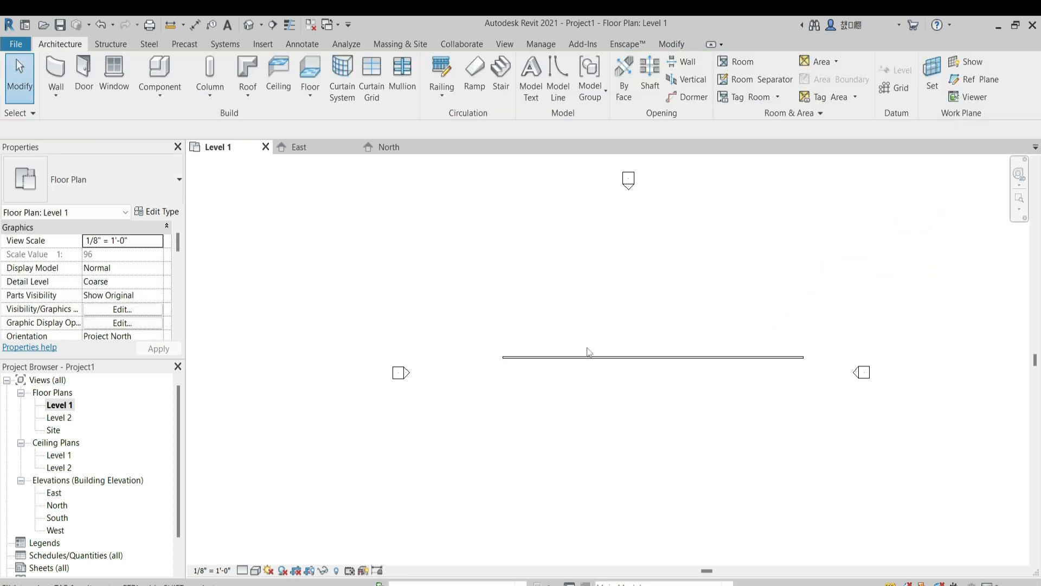
pyautogui.doubleClick(64, 505)
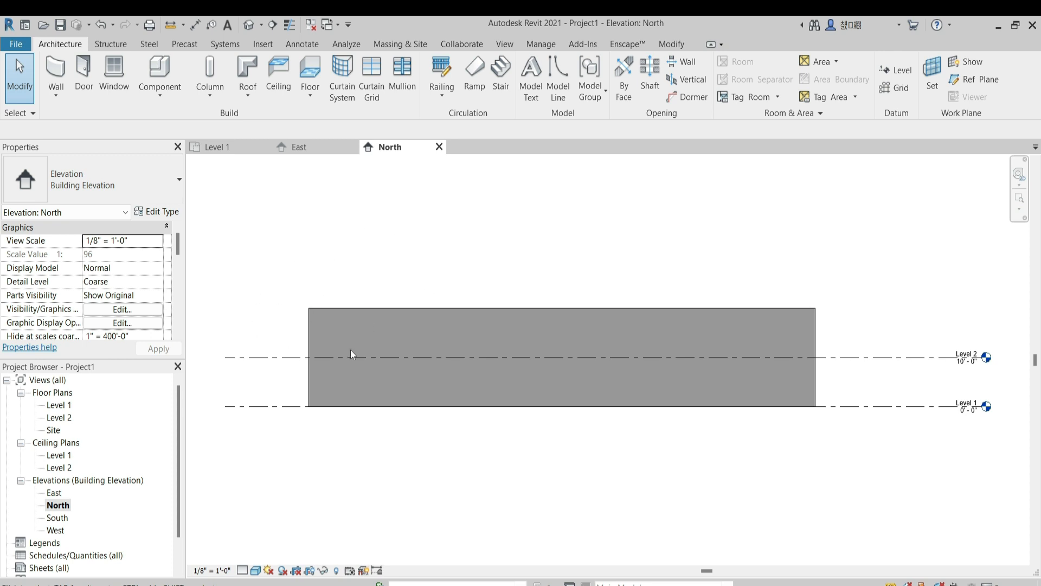
# - Set the unconnected height of the wall in the North elevation to 9'
pyautogui.click(366, 314)
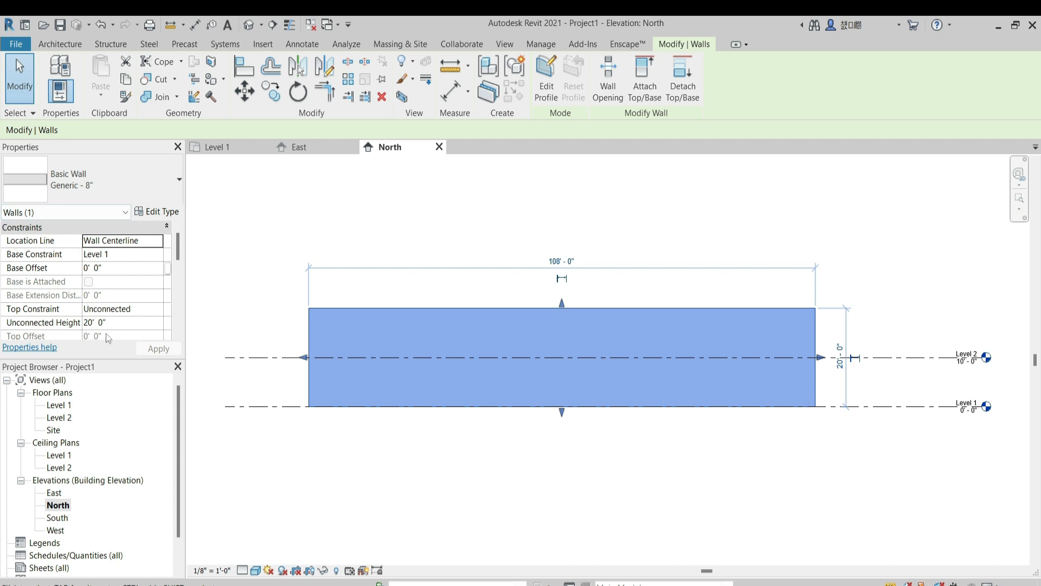
pyautogui.click(92, 323)
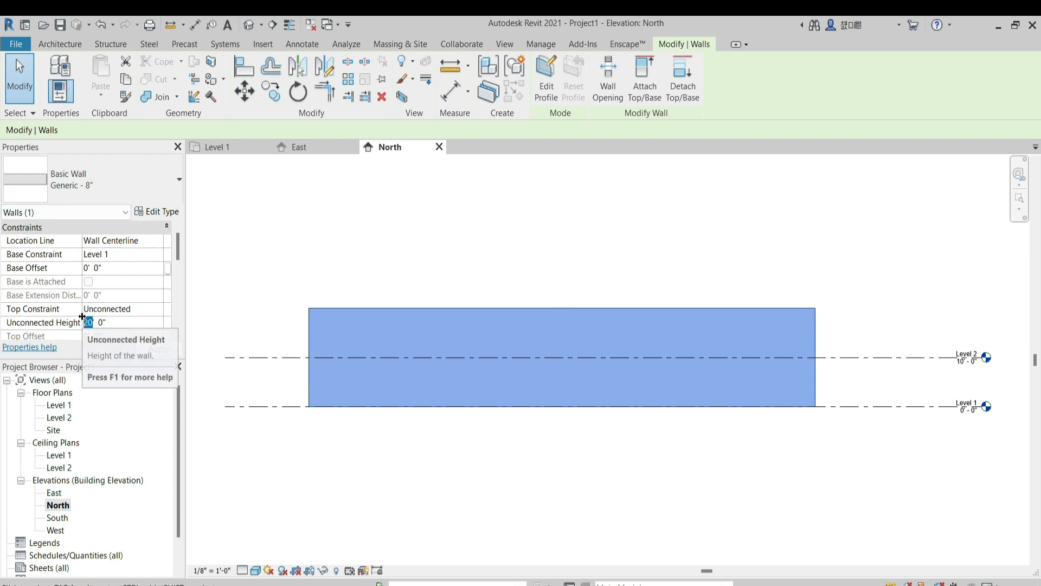
pyautogui.write('9')
pyautogui.click(275, 310)
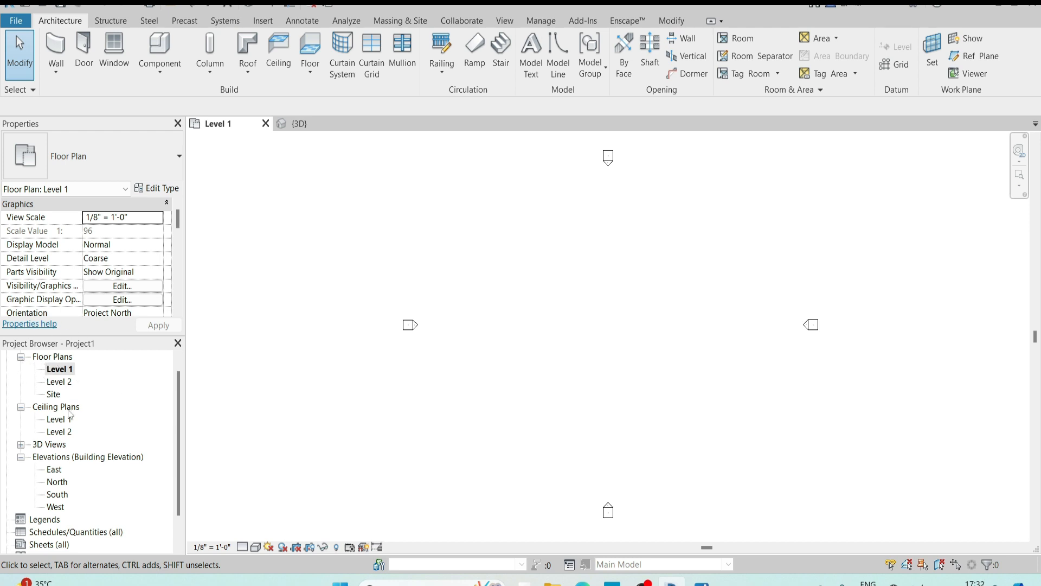
# - Draw a chain of connected Generic - 8" architectural walls at varying angles, 20' unconnected height, in the Level 1 ceiling plan
pyautogui.scroll(-1, 43, 442)
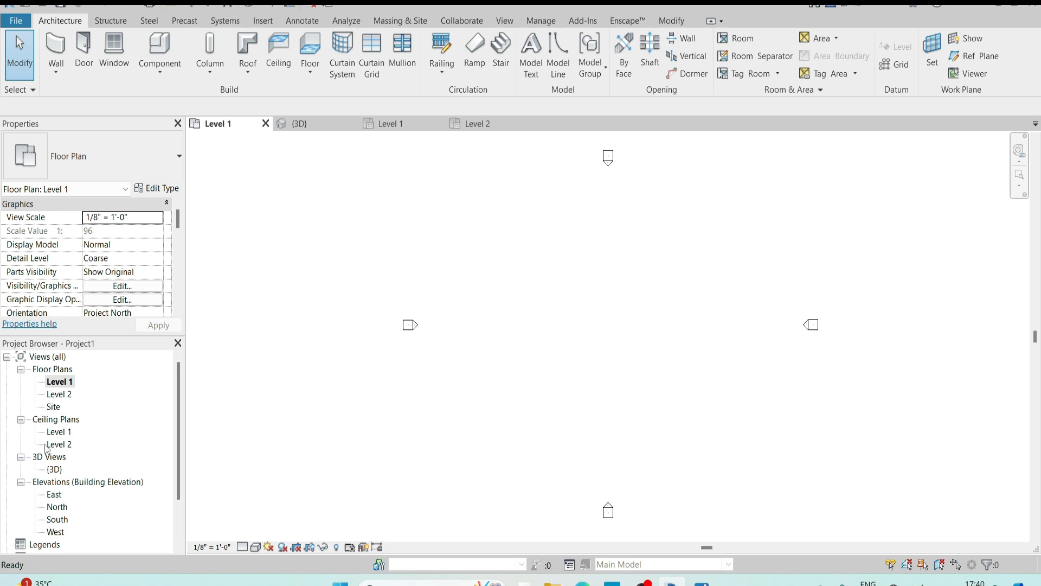
pyautogui.doubleClick(57, 431)
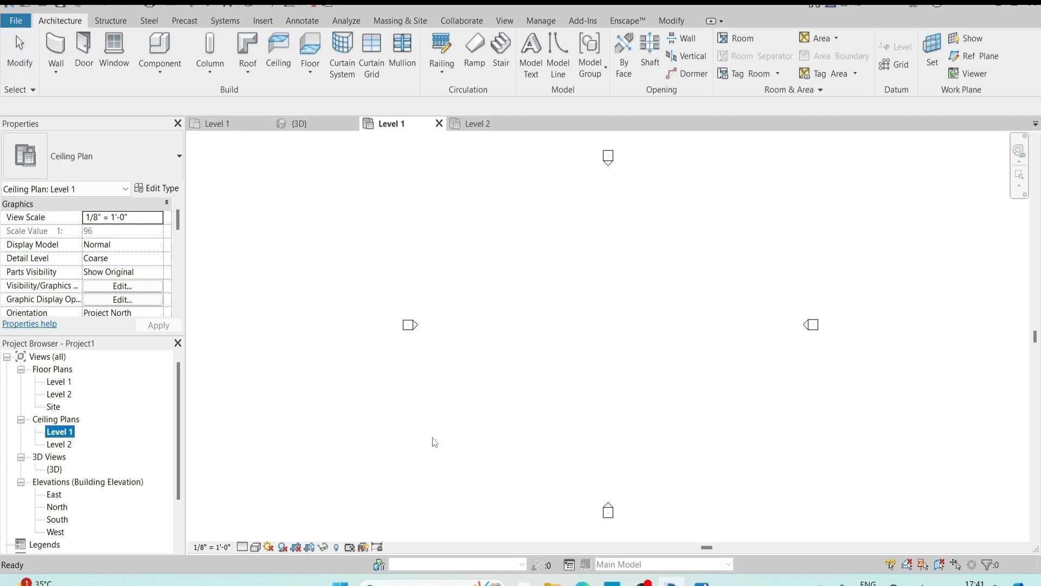
pyautogui.click(56, 66)
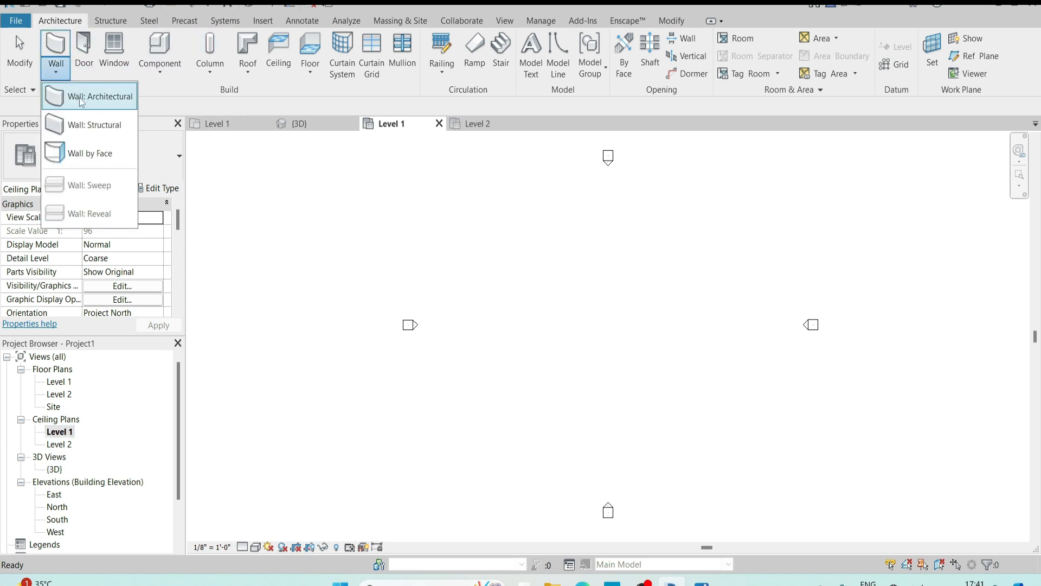
pyautogui.click(81, 102)
pyautogui.click(462, 299)
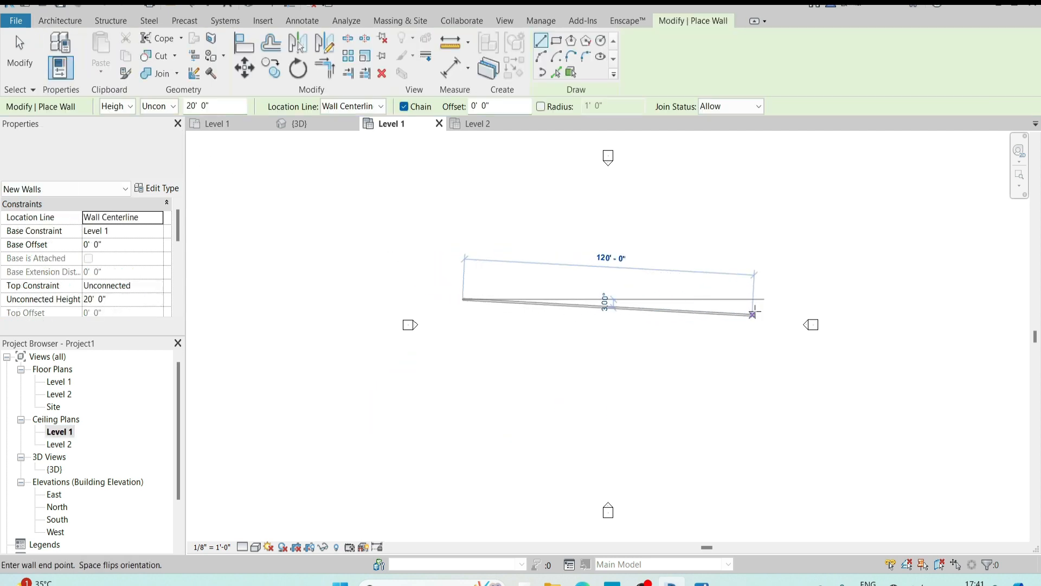
pyautogui.click(763, 299)
pyautogui.click(749, 379)
pyautogui.click(594, 379)
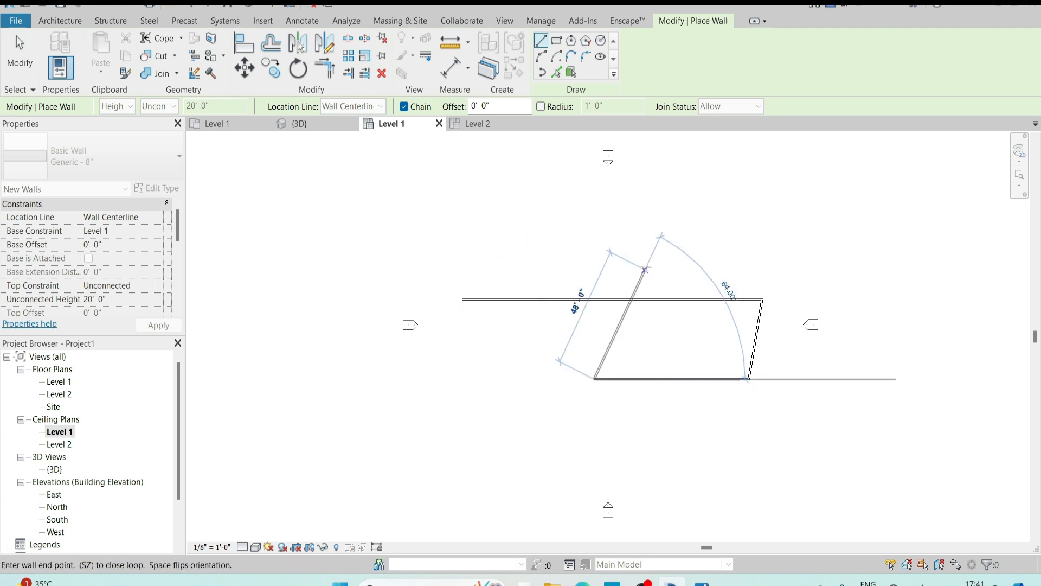
pyautogui.click(644, 264)
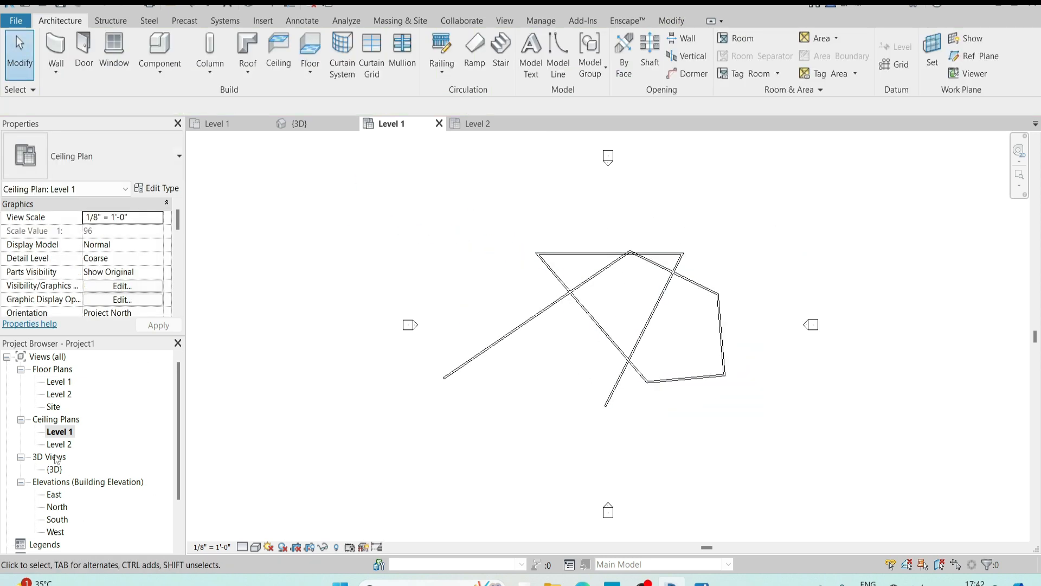
# - View the drawn walls in the {3D} view and in the Level 2 ceiling plan
pyautogui.doubleClick(55, 469)
pyautogui.click(60, 444)
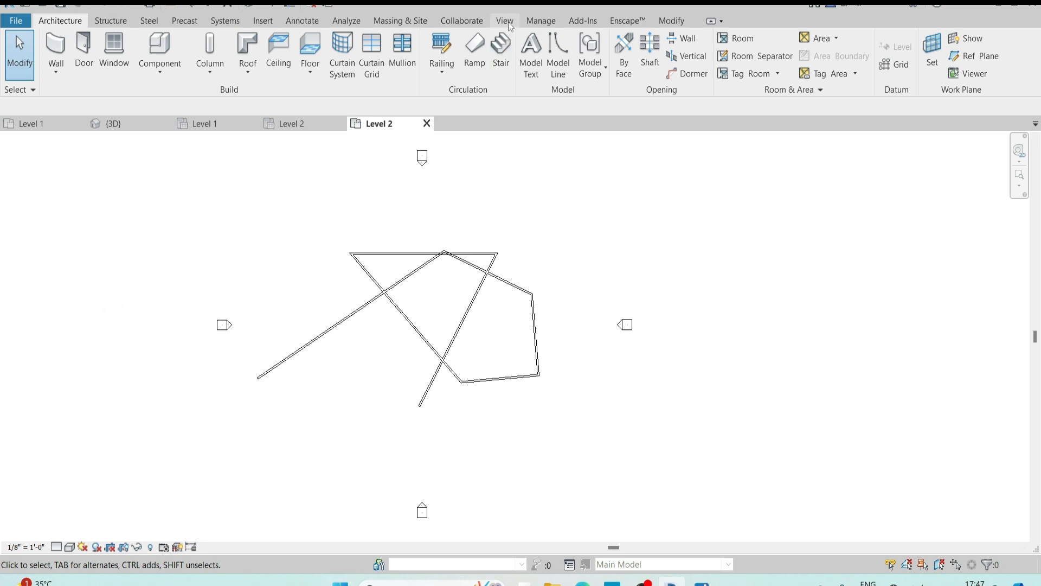
# - Restore the display of the hidden Project Browser through the user interface settings
pyautogui.click(505, 20)
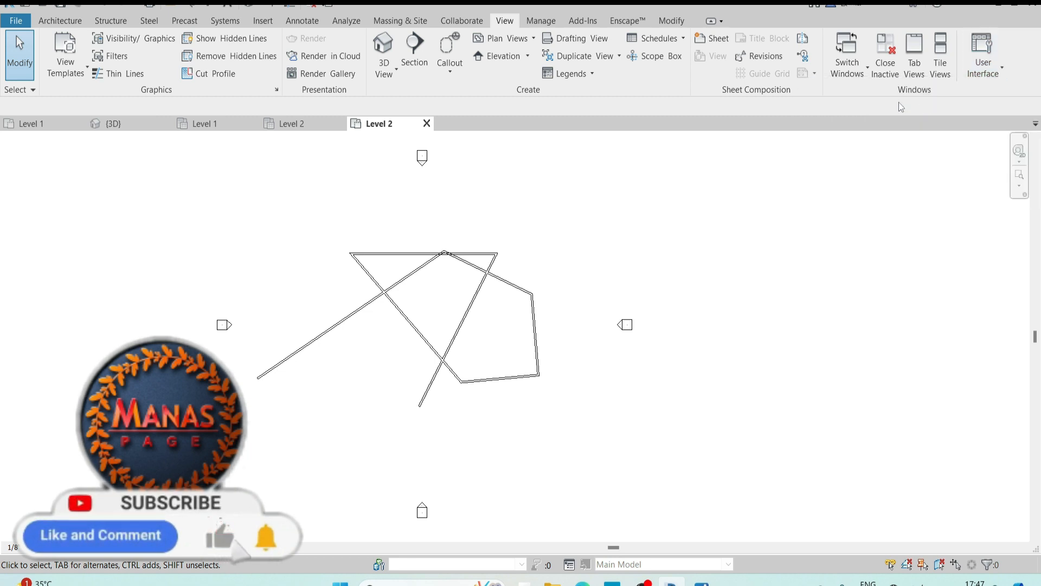
pyautogui.click(983, 62)
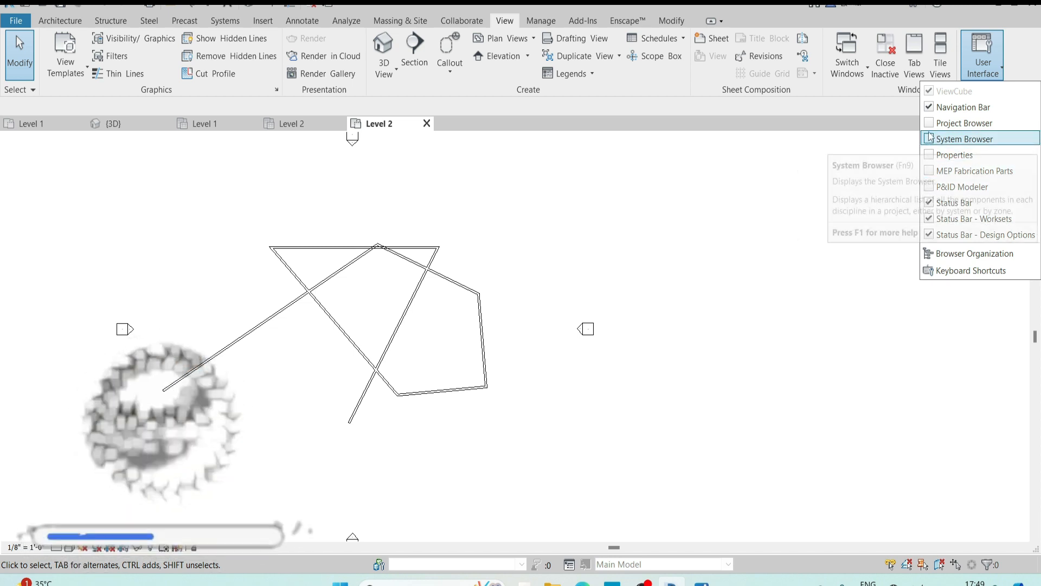
pyautogui.click(965, 122)
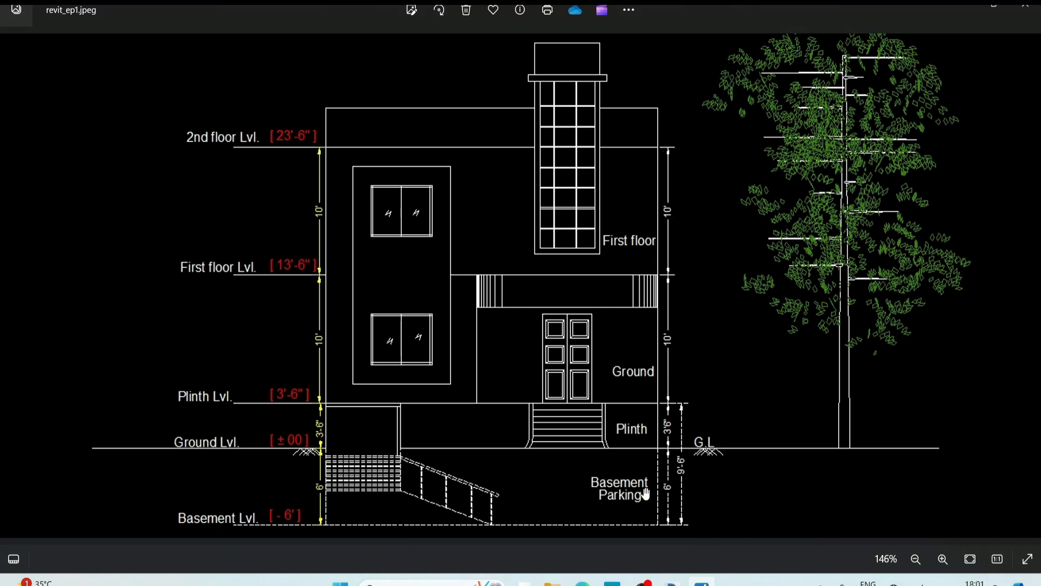
# - Examine the floor level heights in the reference elevation image revit_ep1.jpeg, from the basement up to the 2nd floor
pyautogui.scroll(4, 671, 494)
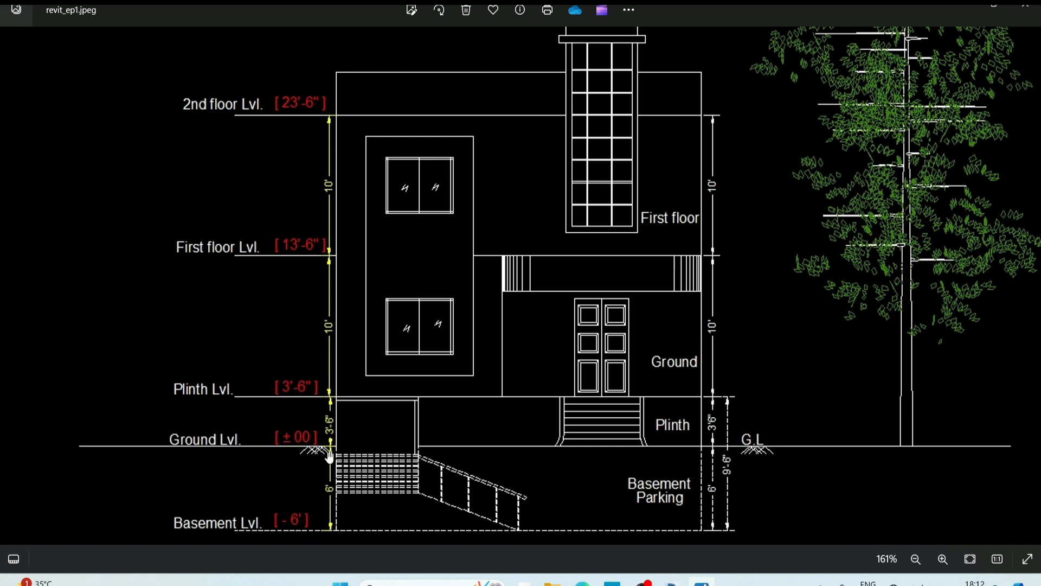
pyautogui.scroll(1, 526, 425)
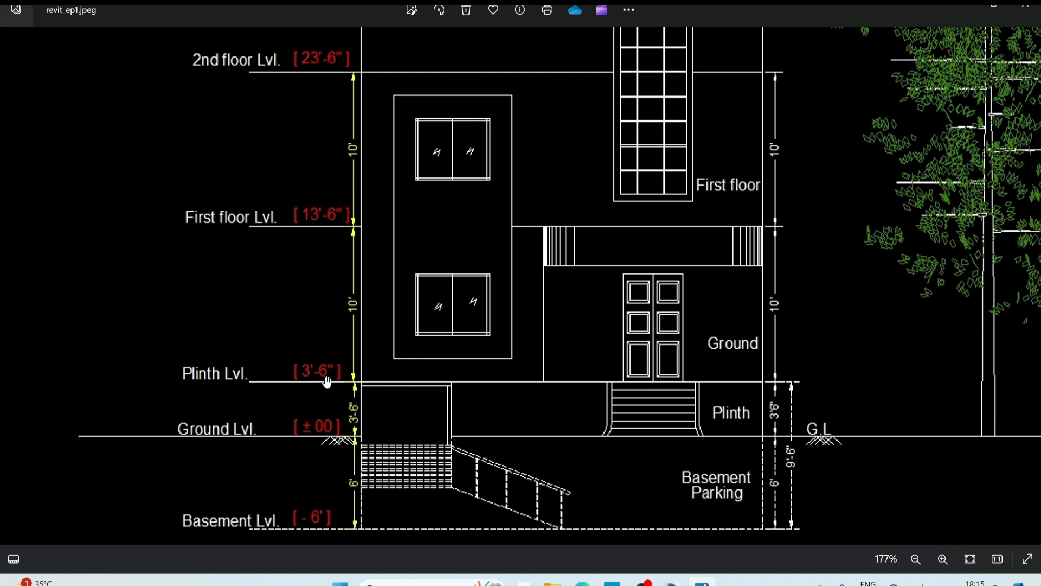
pyautogui.scroll(-1, 287, 432)
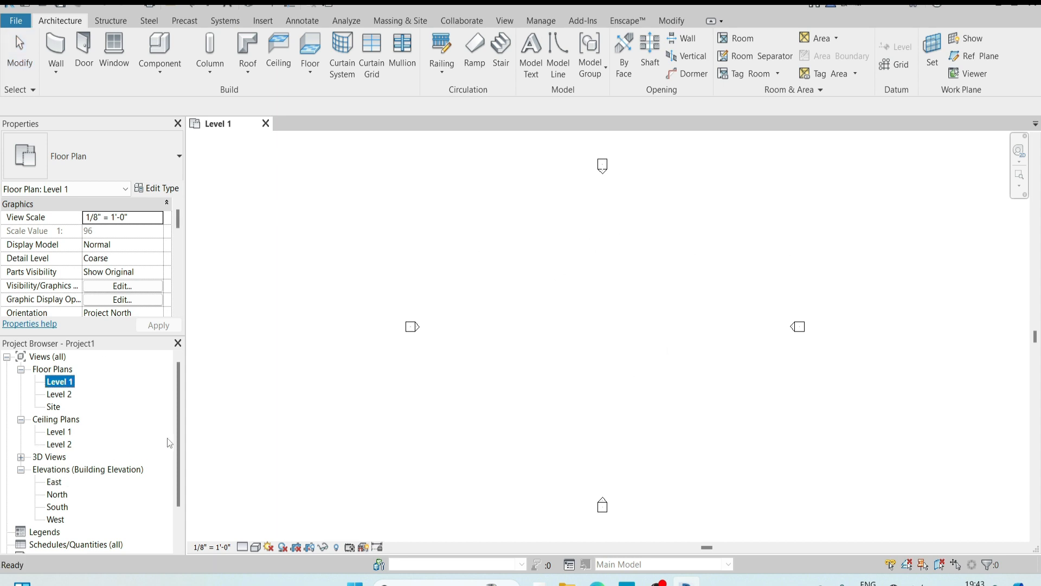
# - Open the East elevation and delete Level 2
pyautogui.scroll(-3, 56, 435)
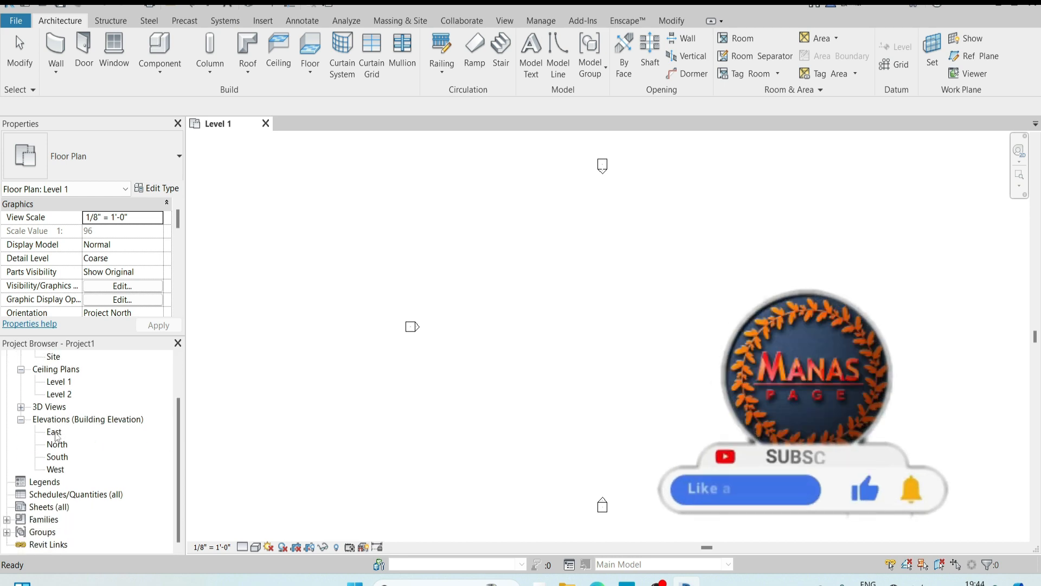
pyautogui.doubleClick(55, 433)
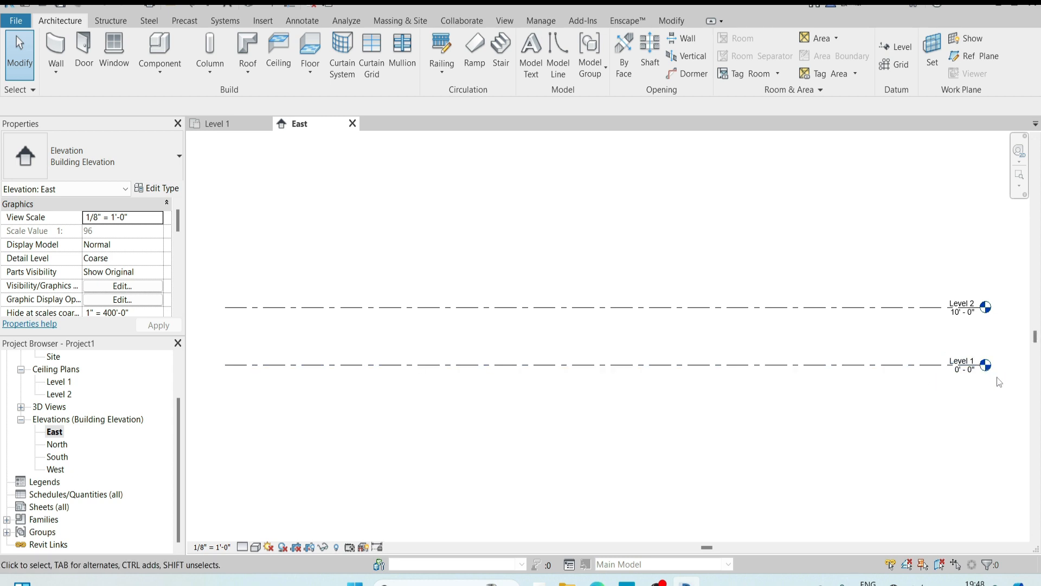
pyautogui.click(914, 311)
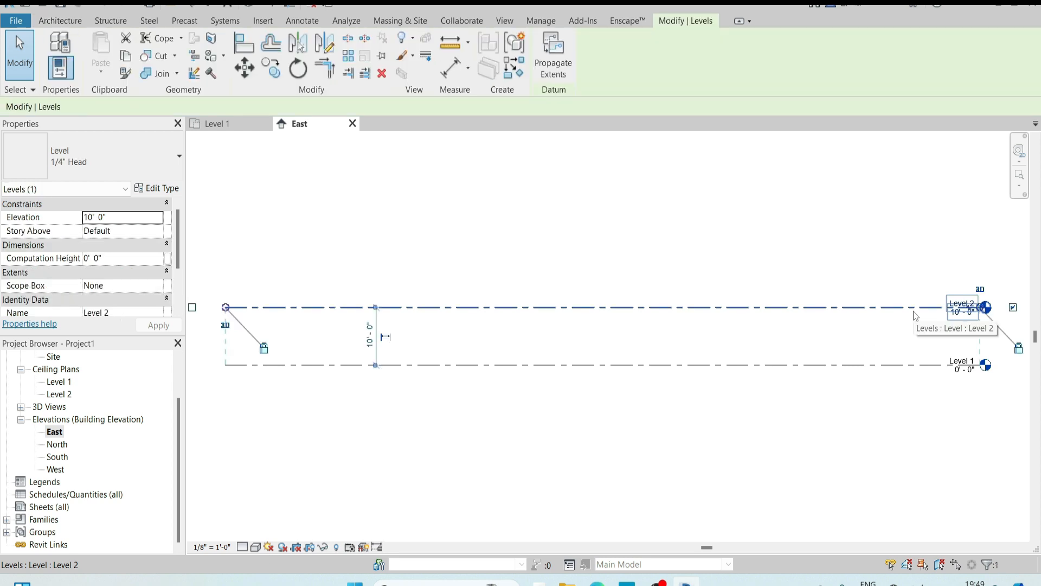
pyautogui.press('Delete')
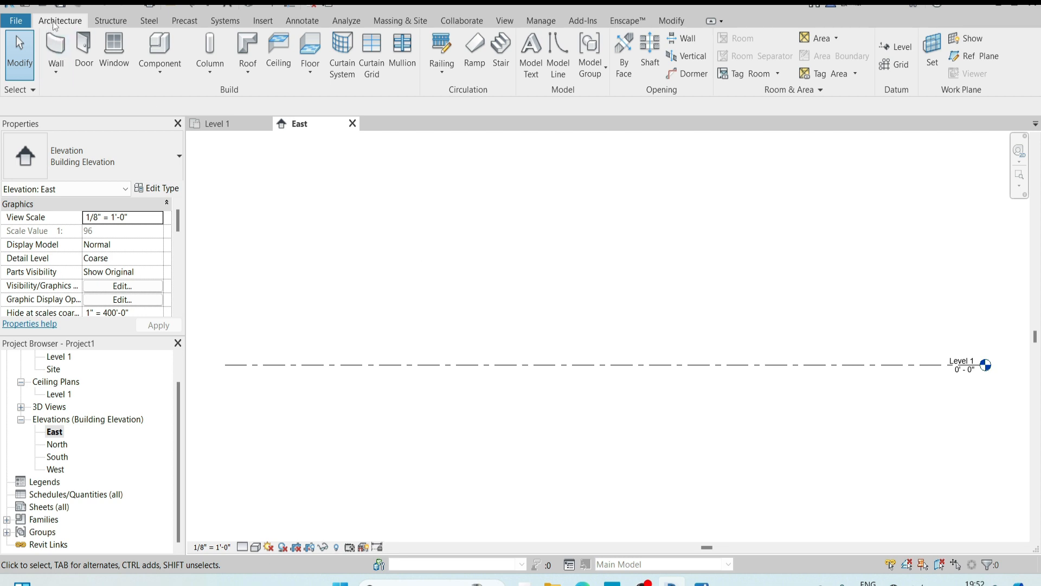
# - Draw a new level about 15' below Level 1, aligned with both of its ends
pyautogui.click(903, 47)
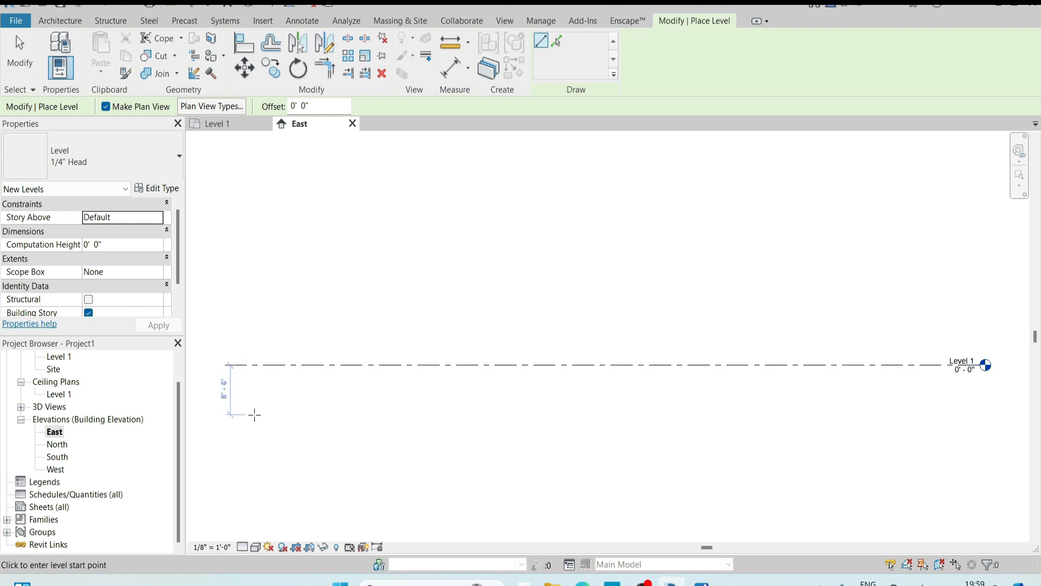
pyautogui.scroll(-1, 261, 417)
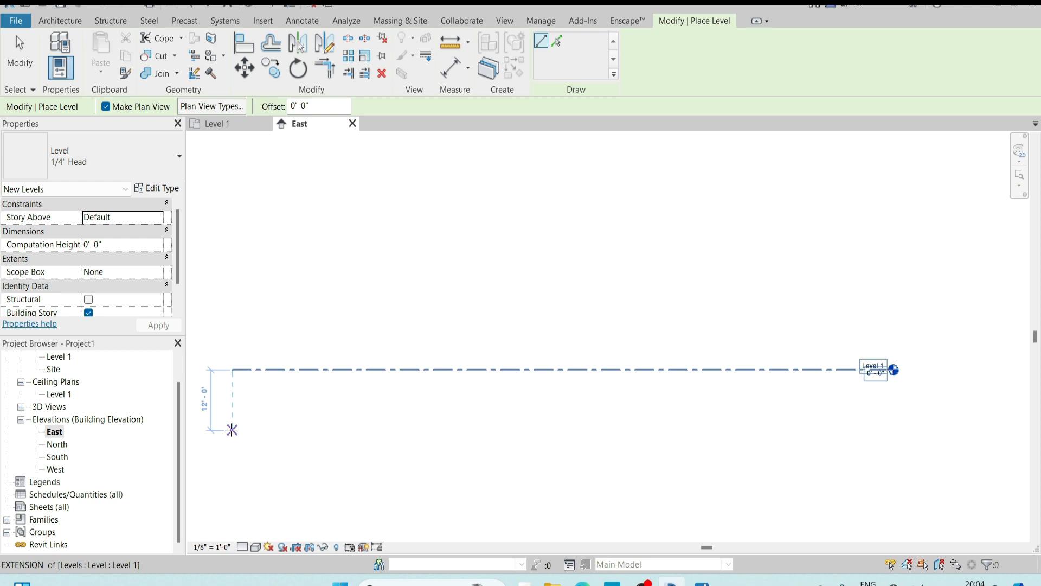
pyautogui.click(232, 444)
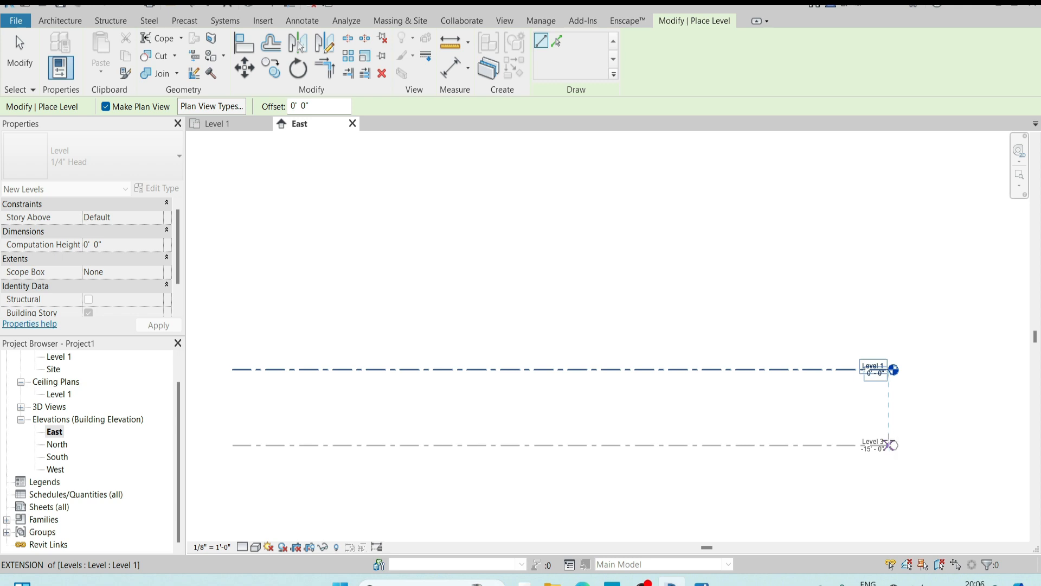
pyautogui.click(892, 444)
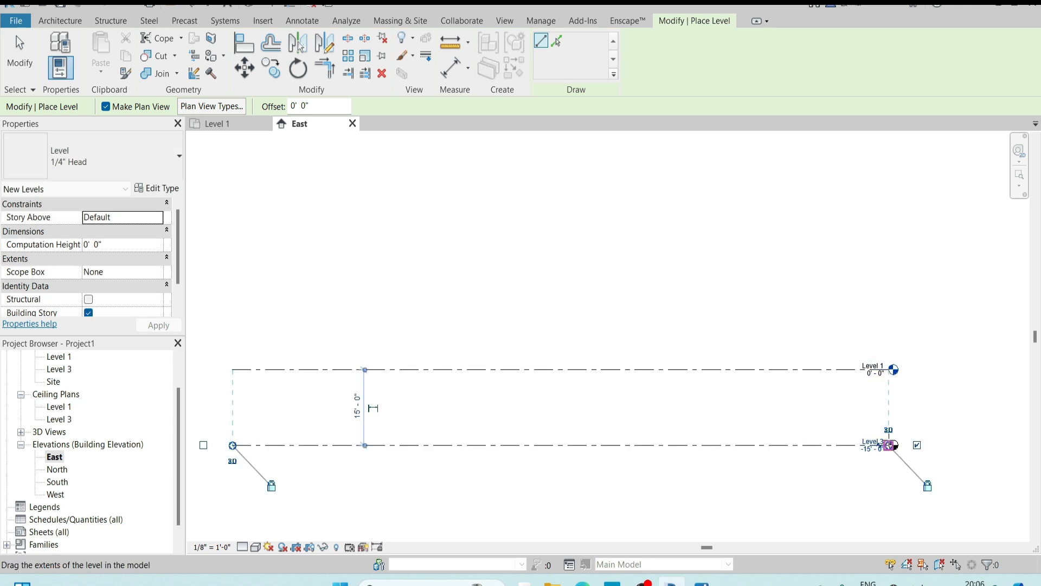
# - Draw three more levels above Level 1, at about 12'-6", 26'-6" and 36'-6", aligned with its ends
pyautogui.click(233, 308)
pyautogui.click(889, 307)
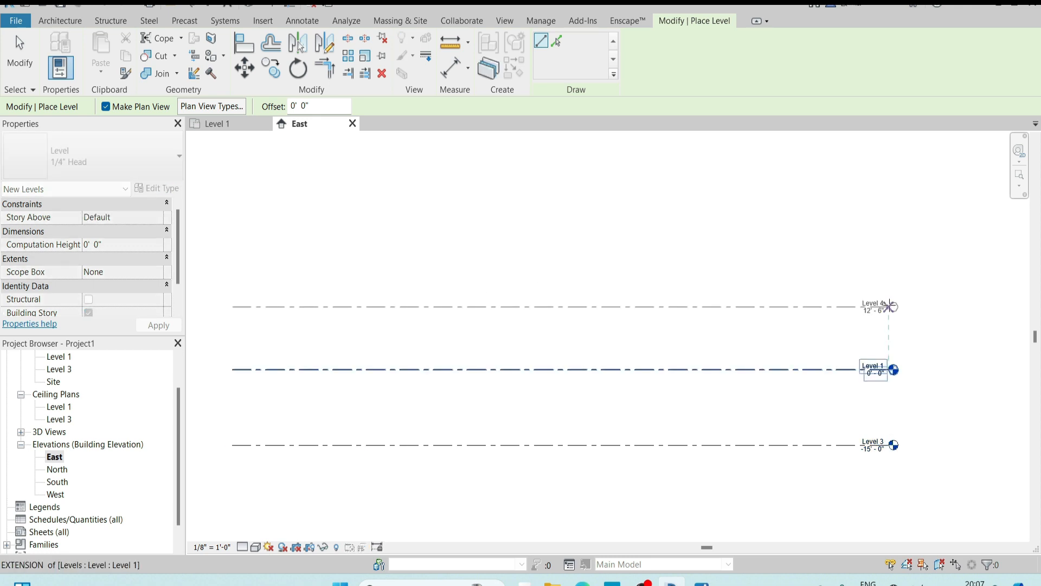
pyautogui.click(232, 236)
pyautogui.click(890, 236)
pyautogui.click(233, 186)
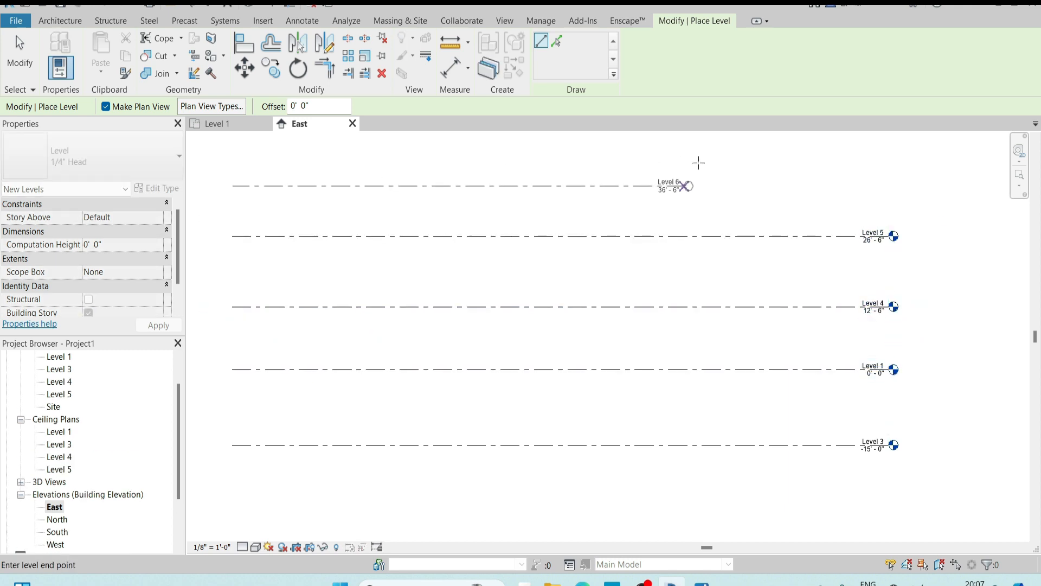
pyautogui.click(890, 166)
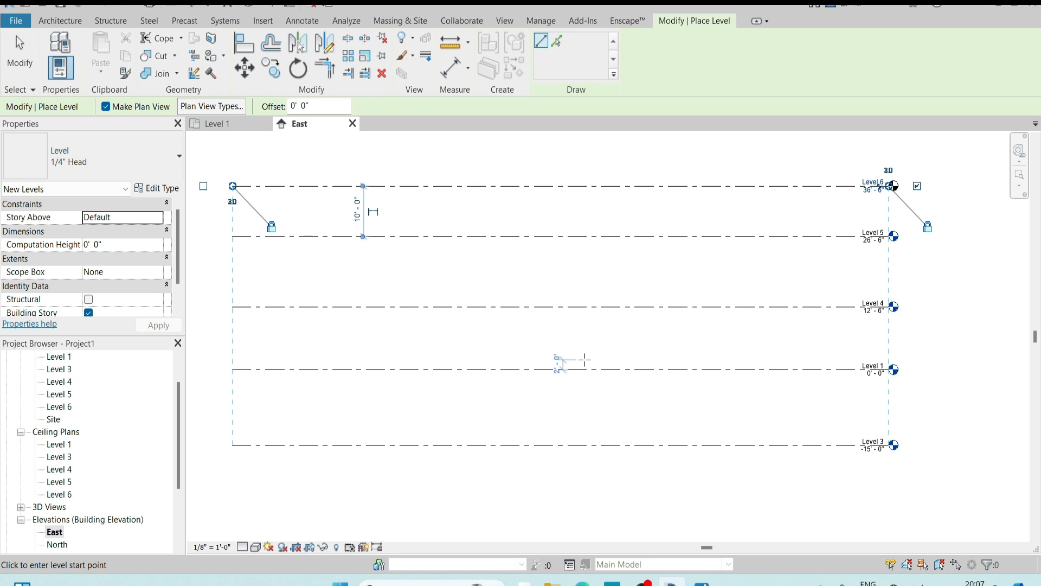
pyautogui.press('Escape')
pyautogui.press('Escape')
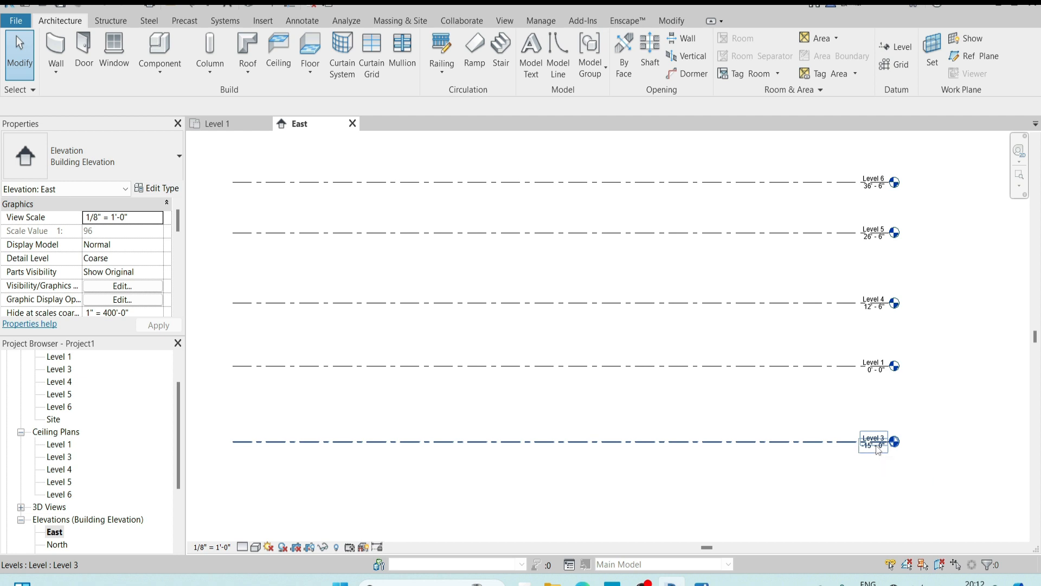
# - Set the elevation of Level 3 to -6', matching the basement level in the reference image
pyautogui.scroll(5, 874, 428)
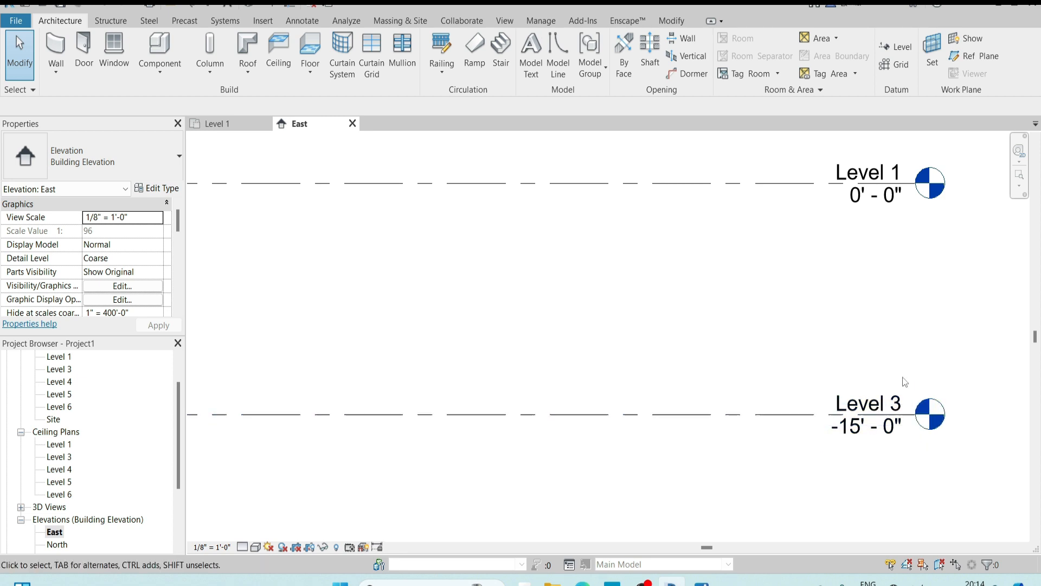
pyautogui.click(856, 437)
pyautogui.click(857, 439)
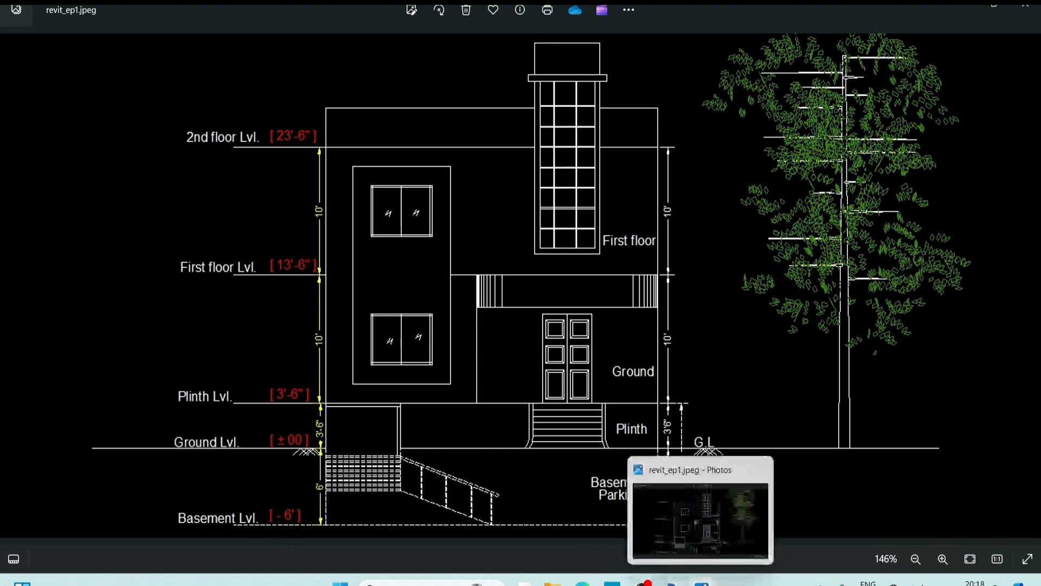
pyautogui.click(672, 581)
pyautogui.press('Return')
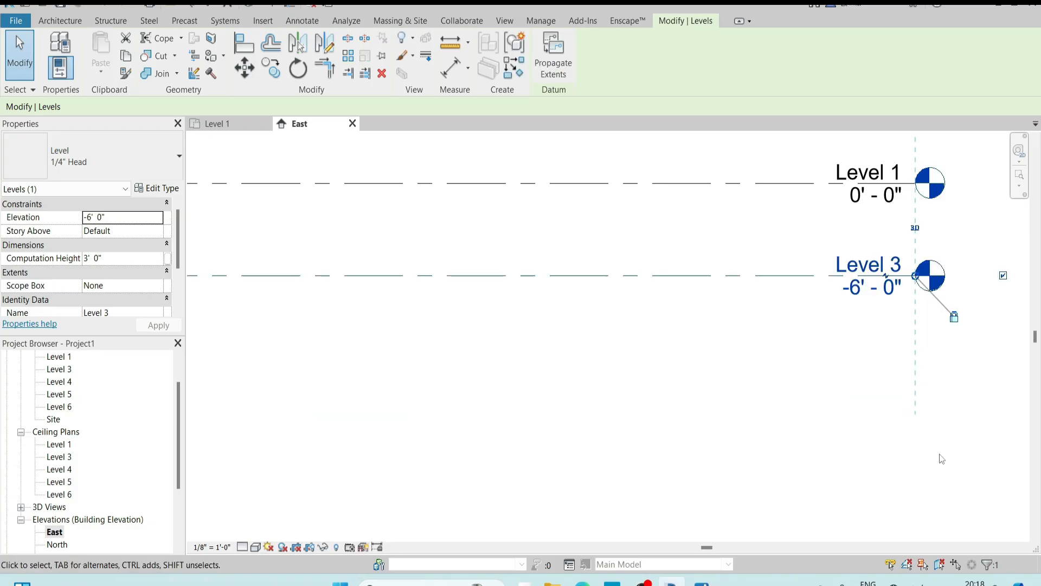
# - Set the elevation of Level 4 to 3'-6" and that of Level 5 to 13'-6", following the reference image
pyautogui.scroll(-2, 932, 416)
pyautogui.click(702, 581)
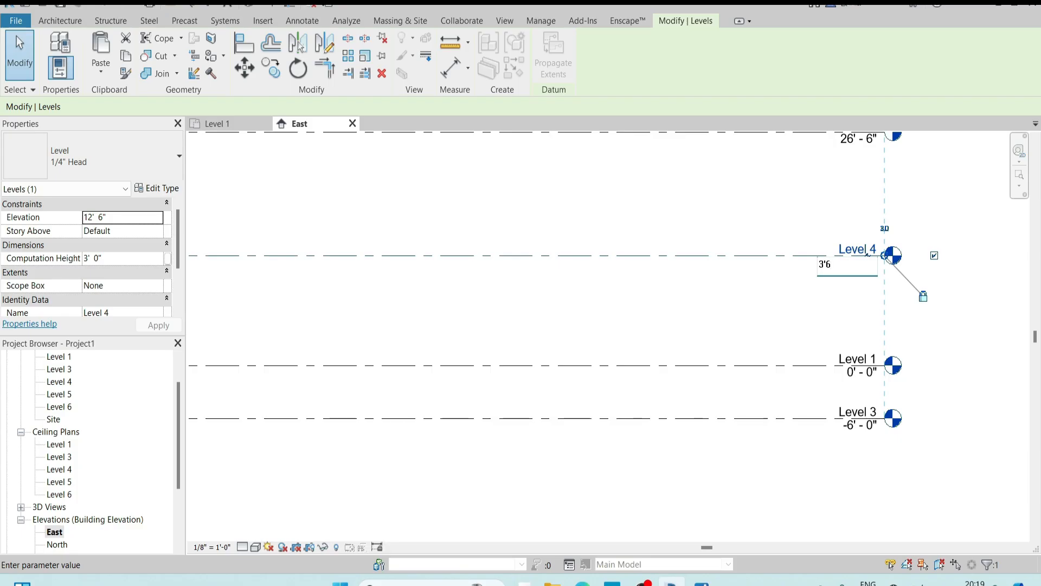
pyautogui.press('Return')
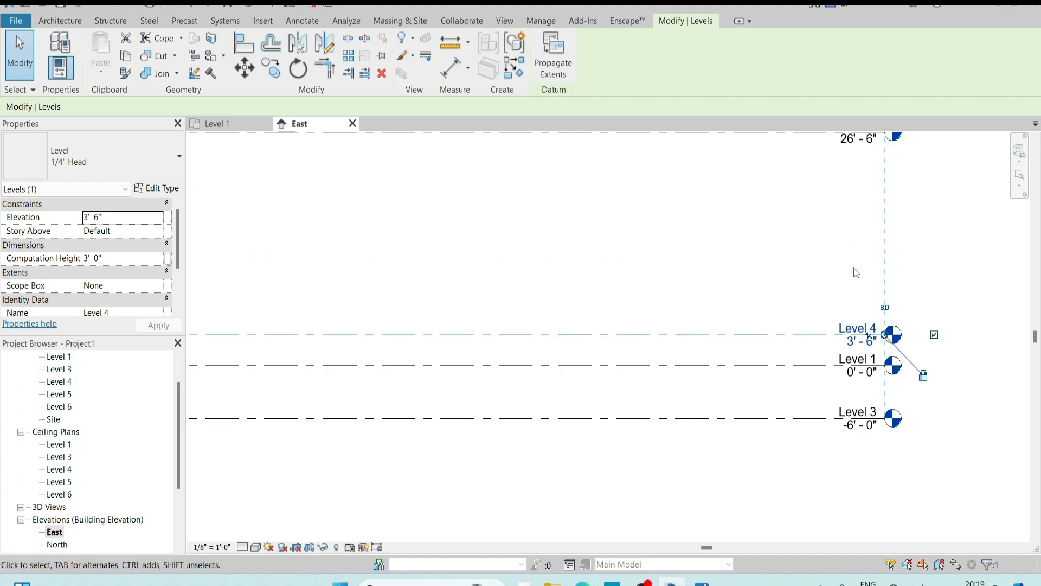
pyautogui.hotkey('alt', 'Tab')
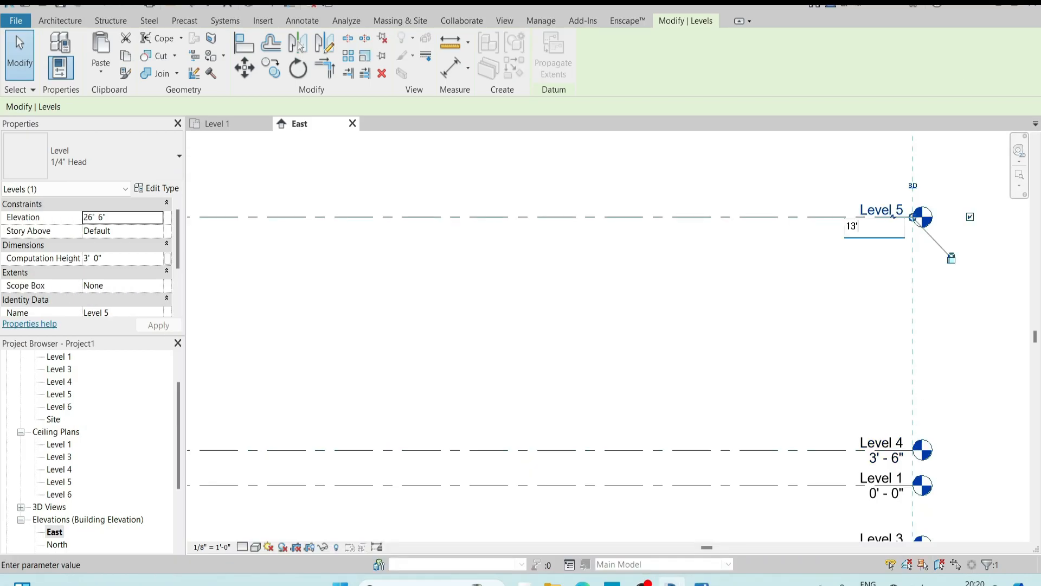
pyautogui.press('Return')
# - Set the elevation of Level 6 to 23'-6"
pyautogui.scroll(-1, 879, 233)
pyautogui.moveTo(875, 144); pyautogui.dragTo(861, 234, button='middle')
pyautogui.click(860, 233)
pyautogui.click(860, 234)
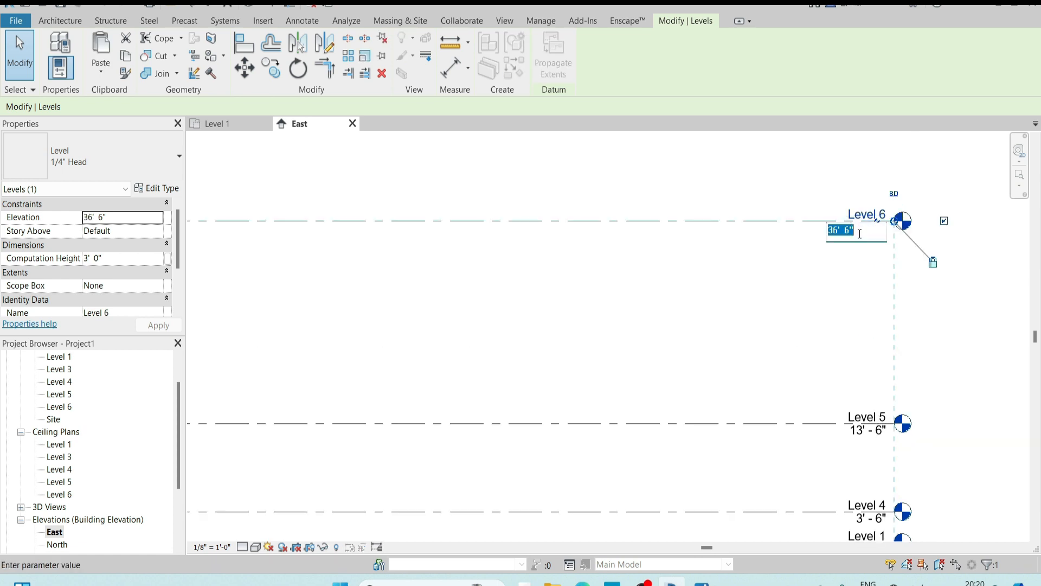
pyautogui.write("23'6")
pyautogui.press('Return')
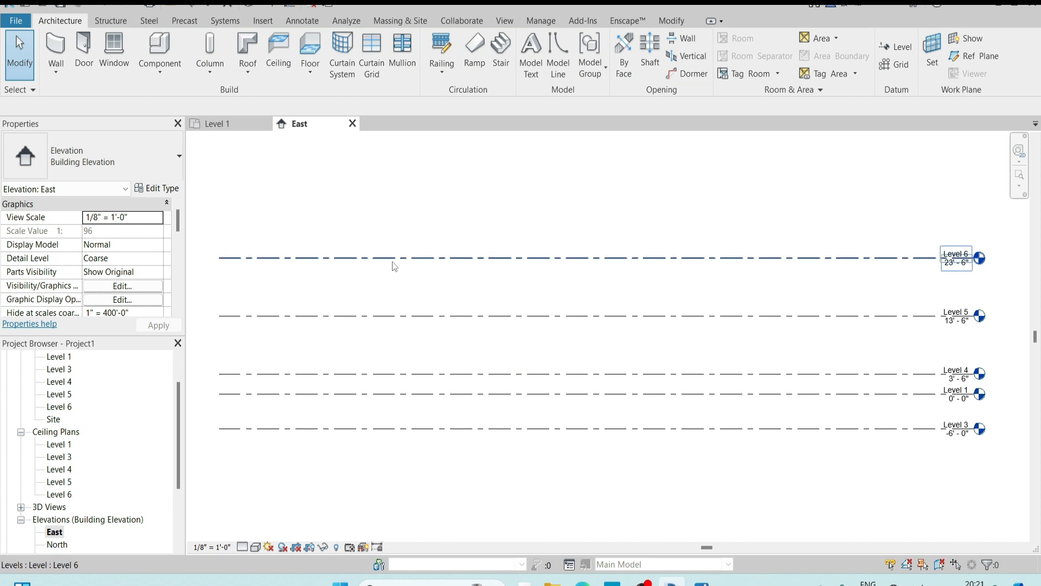
# - Inspect the spacing between neighbouring levels, going from Level 6 down through Levels 5 and 4 to Level 1
pyautogui.click(395, 260)
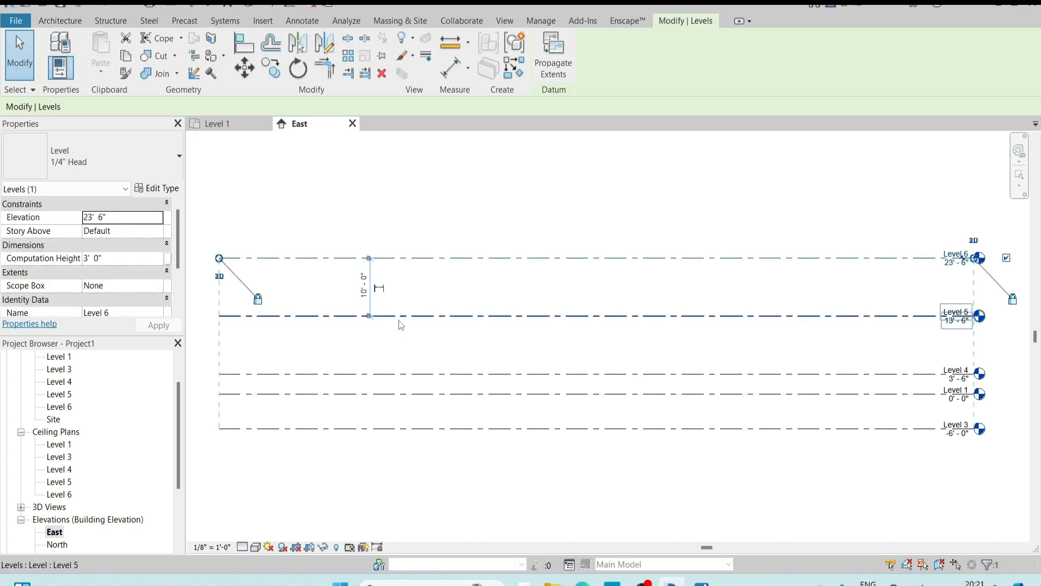
pyautogui.click(399, 315)
pyautogui.click(395, 374)
pyautogui.click(391, 396)
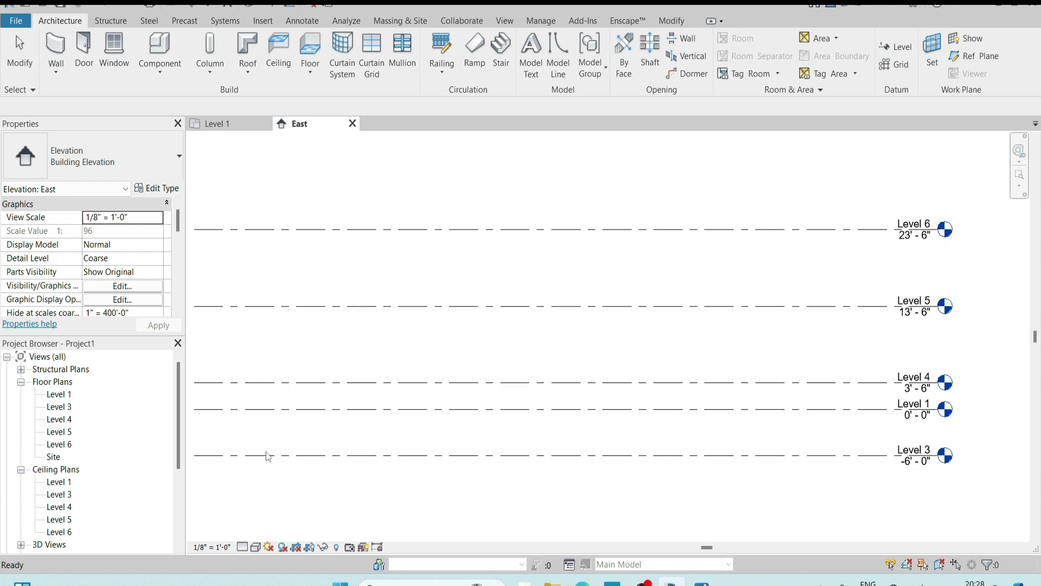
# - Rename Level 1 as 00-ground floor and apply the new name to its corresponding plan views
pyautogui.scroll(2, 943, 405)
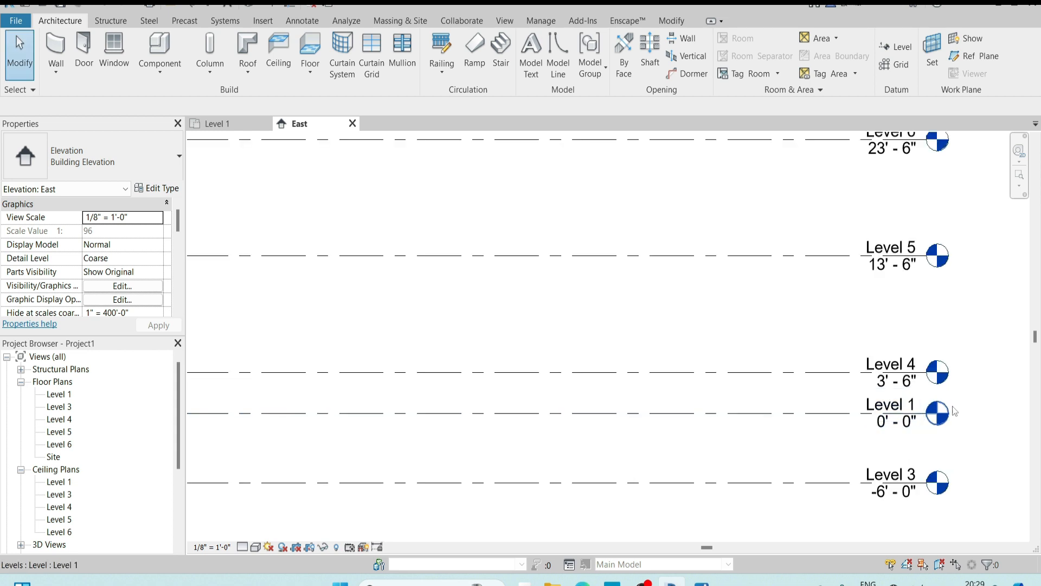
pyautogui.click(898, 410)
pyautogui.click(899, 408)
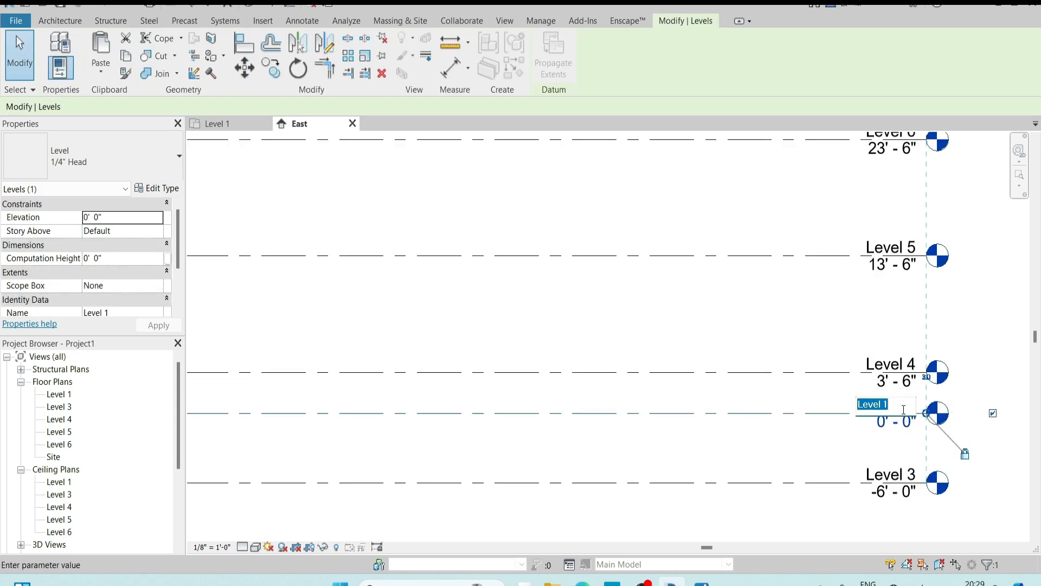
pyautogui.write('00-ground floor')
pyautogui.press('Return')
pyautogui.click(567, 291)
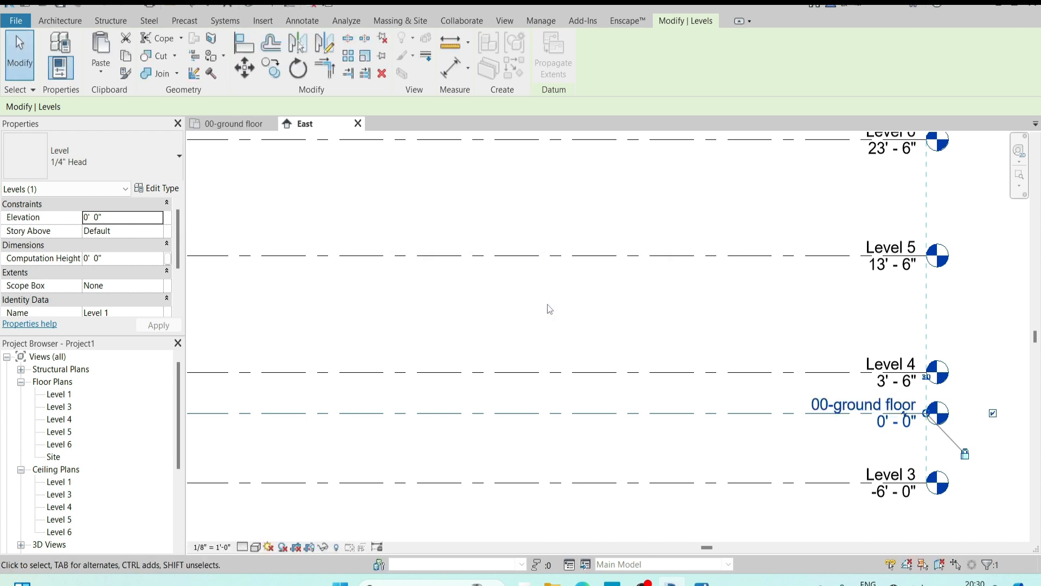
# - Rename Level 4 as 01-plinth lvl, together with its corresponding plan views
pyautogui.doubleClick(896, 361)
pyautogui.write('01-plint')
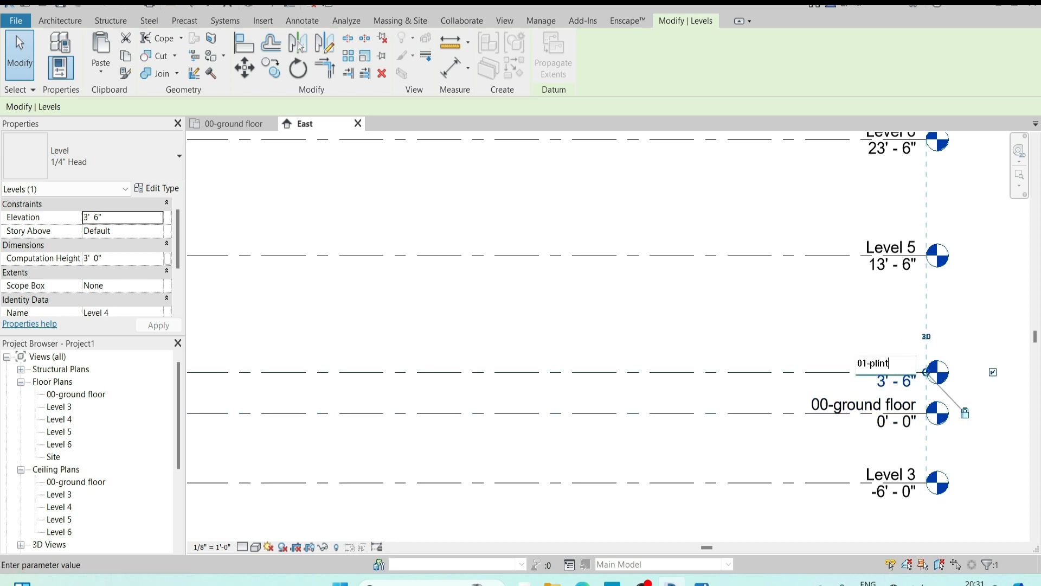
pyautogui.write('h lvl')
pyautogui.press('Return')
pyautogui.click(572, 293)
# - Rename Level 5 as 02-first floor and Level 6 as 03-second floor, including their corresponding views
pyautogui.doubleClick(890, 247)
pyautogui.write('02-first f')
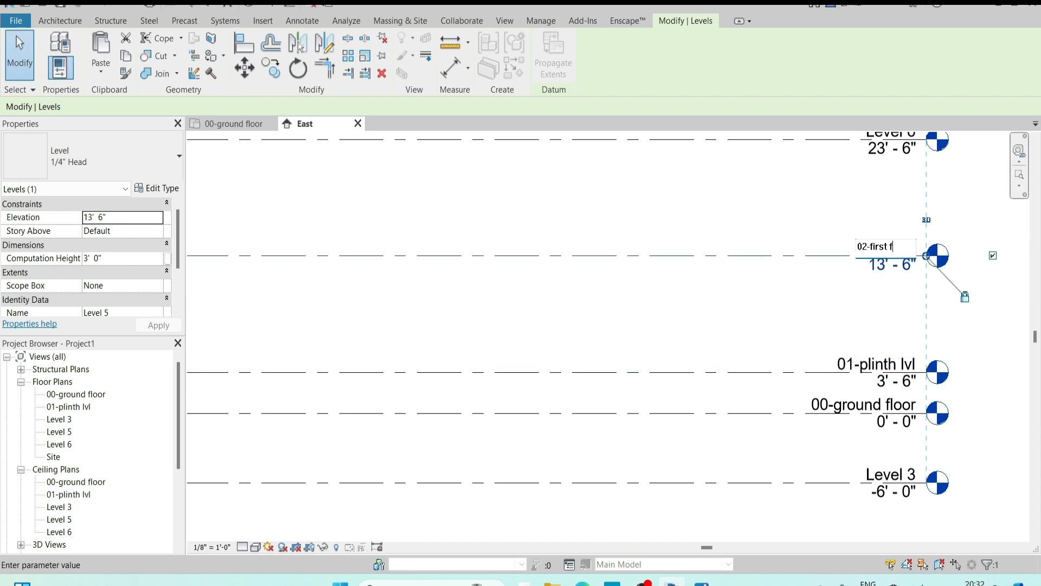
pyautogui.write('03-')
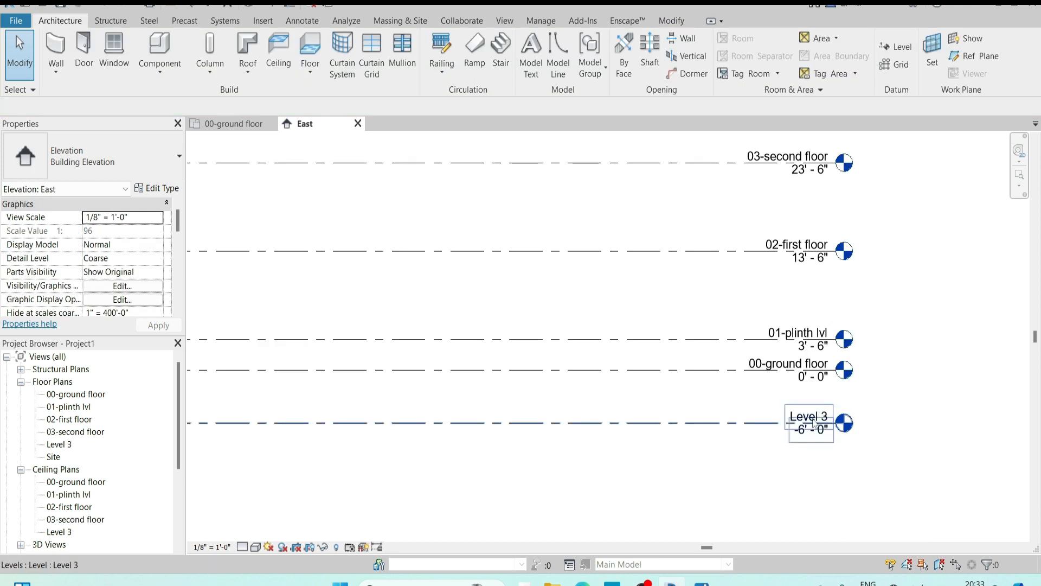
# - Rename Level 3, the lowest level, as -01-basement flr, including its corresponding views
pyautogui.click(846, 422)
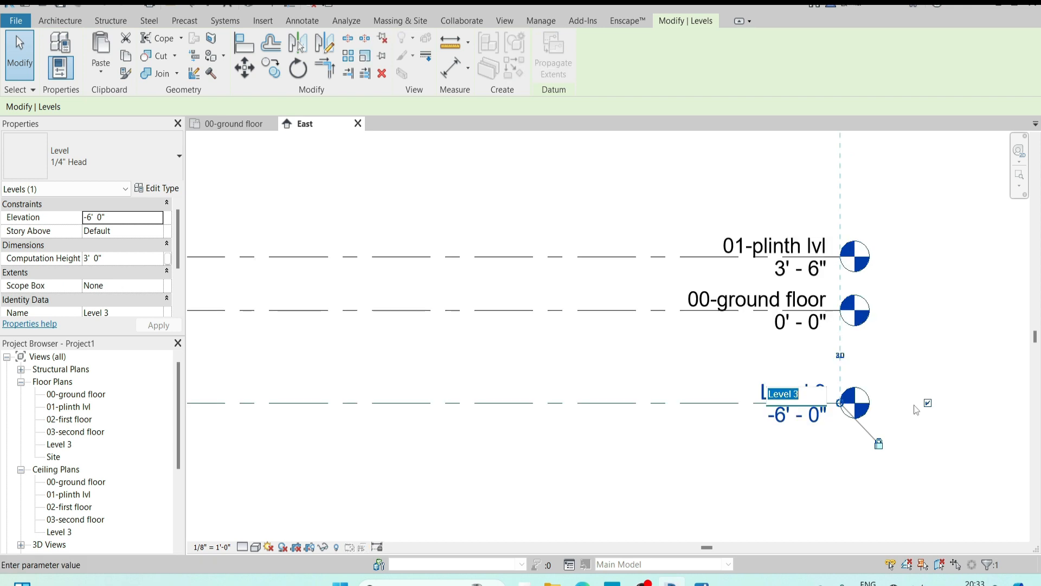
pyautogui.write('-01-basem')
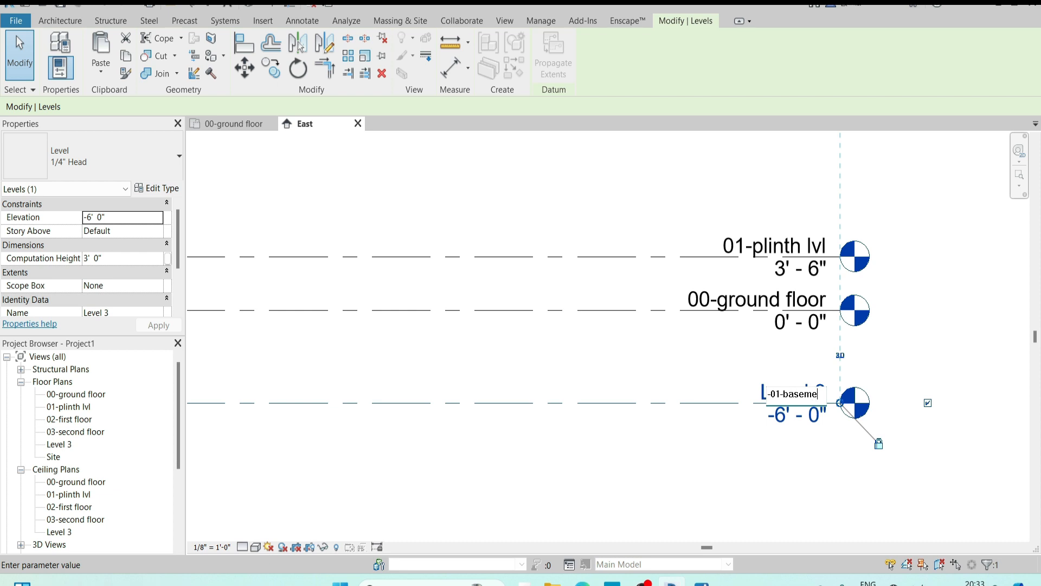
pyautogui.write('ent flr')
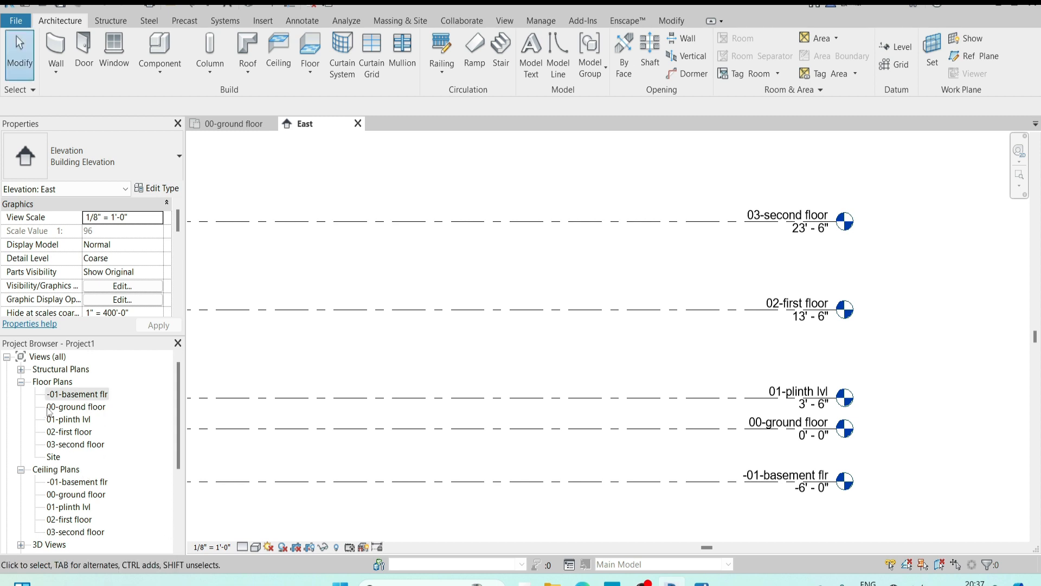
# - Open the 00-ground floor floor plan view
pyautogui.doubleClick(60, 406)
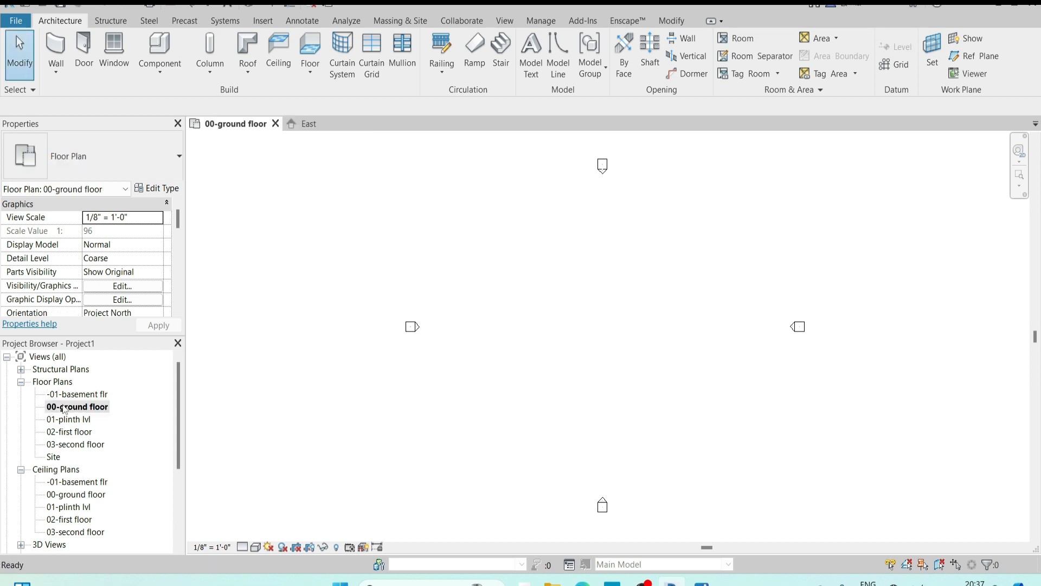